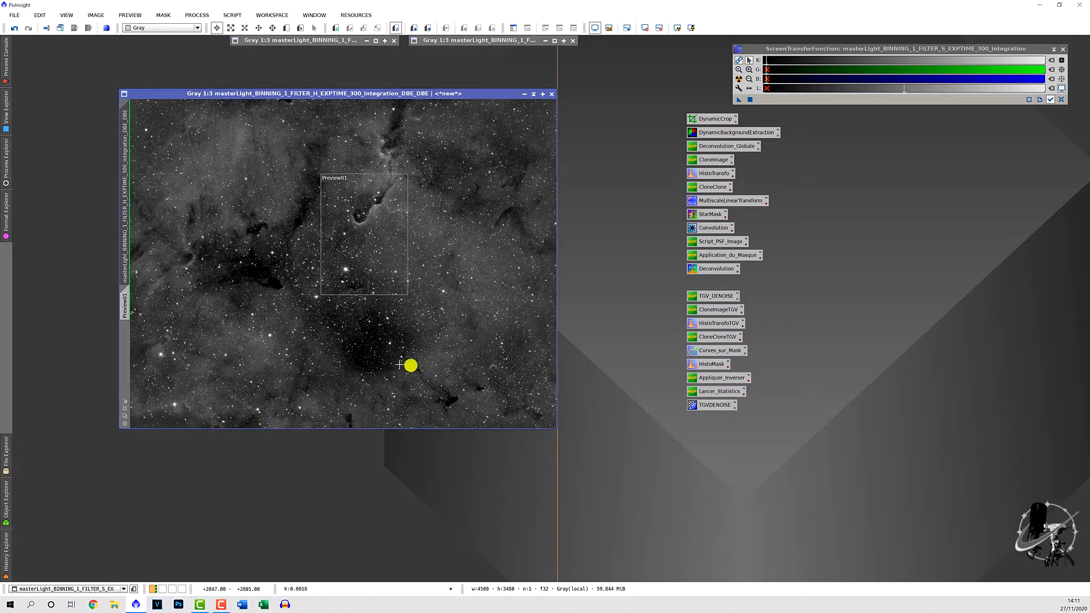
- Examine the background noise of the H-filter image up close and read the description attached to the CloneImageTGV process icon
{"action": "scroll", "coordinate": [411, 365], "scroll_direction": "up", "scroll_amount": 3}
{"action": "scroll", "coordinate": [441, 361], "scroll_direction": "down", "scroll_amount": 2}
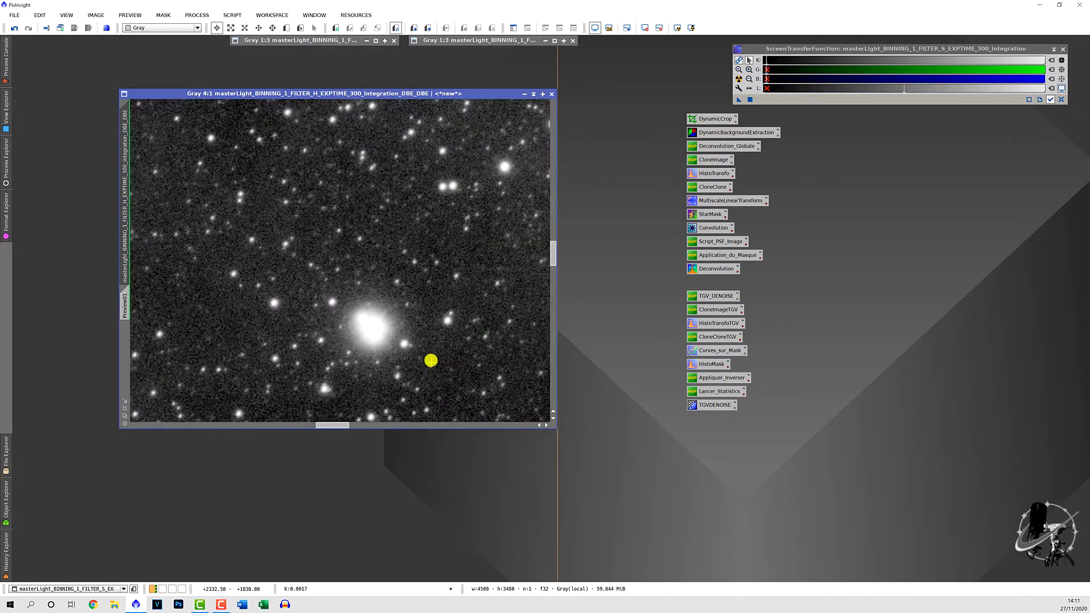
{"action": "scroll", "coordinate": [411, 367], "scroll_direction": "down", "scroll_amount": 1}
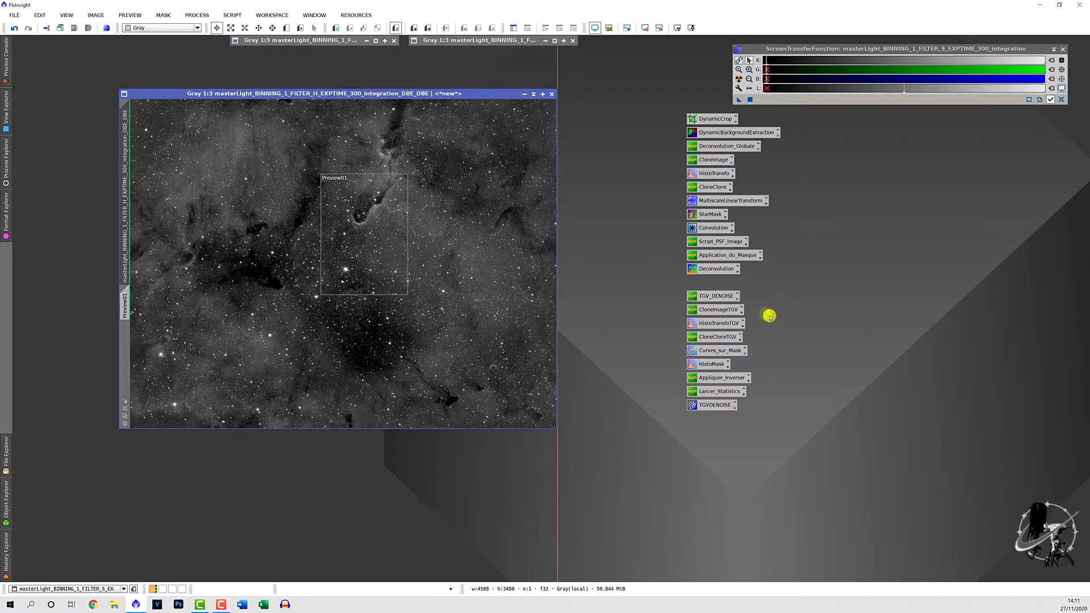
{"action": "left_click_drag", "start_coordinate": [664, 282], "coordinate": [807, 450]}
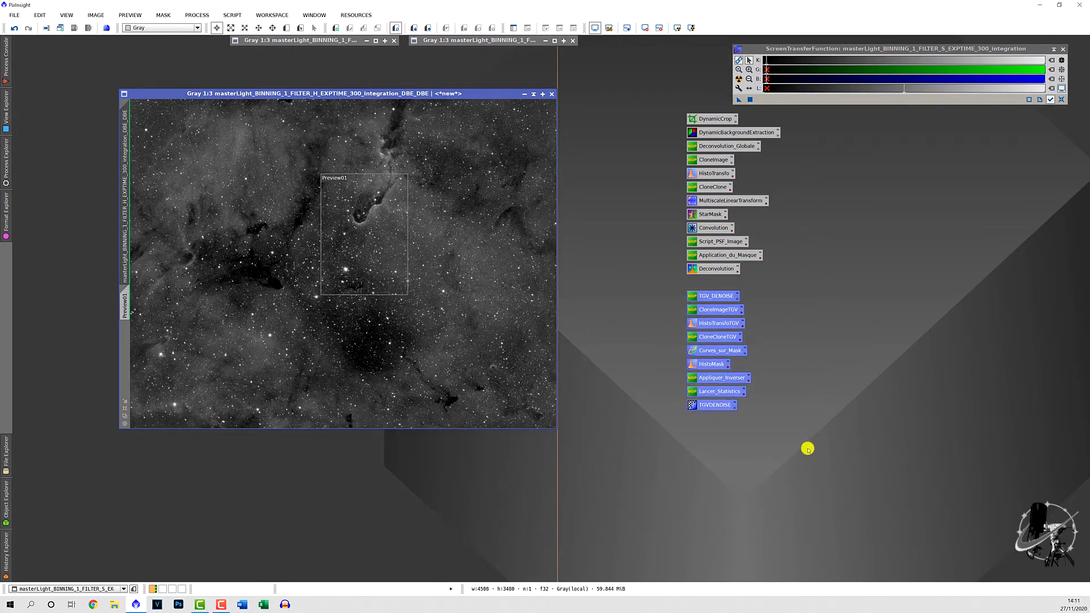
{"action": "left_click", "coordinate": [834, 443]}
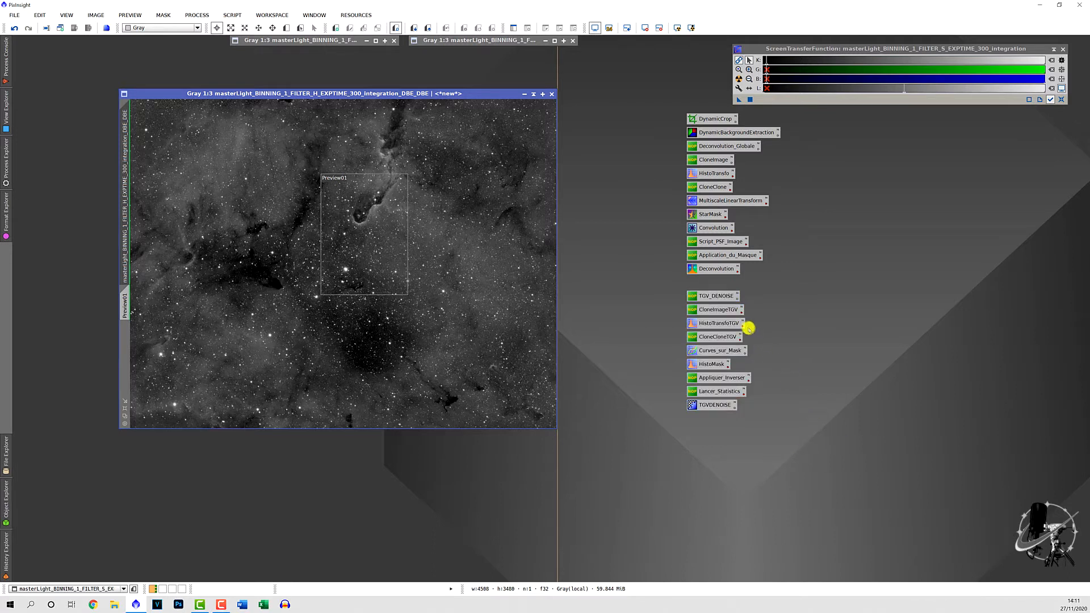
{"action": "left_click", "coordinate": [741, 311]}
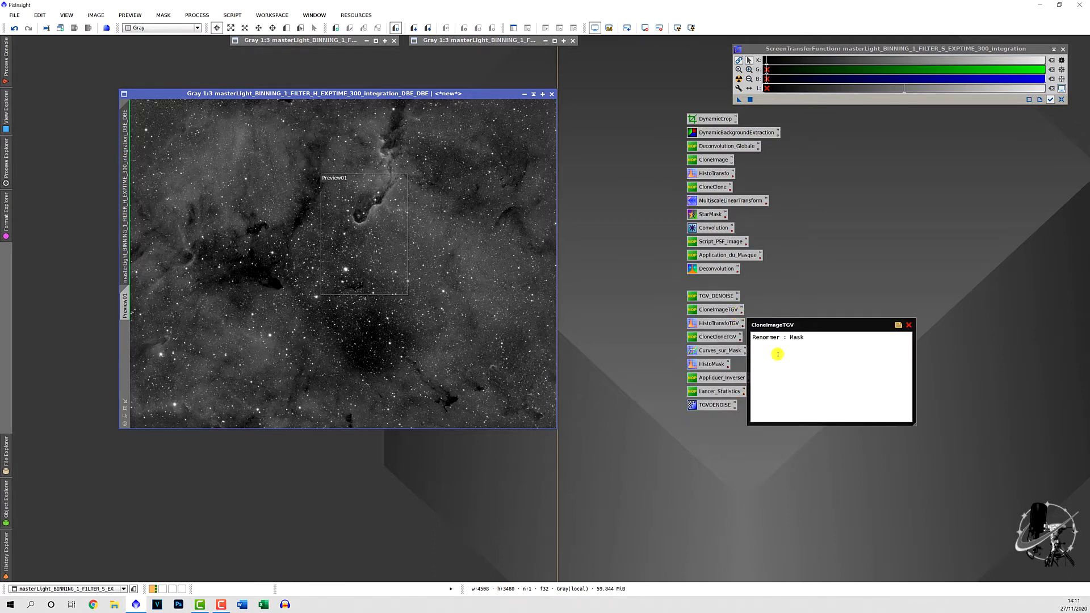
{"action": "left_click", "coordinate": [909, 325]}
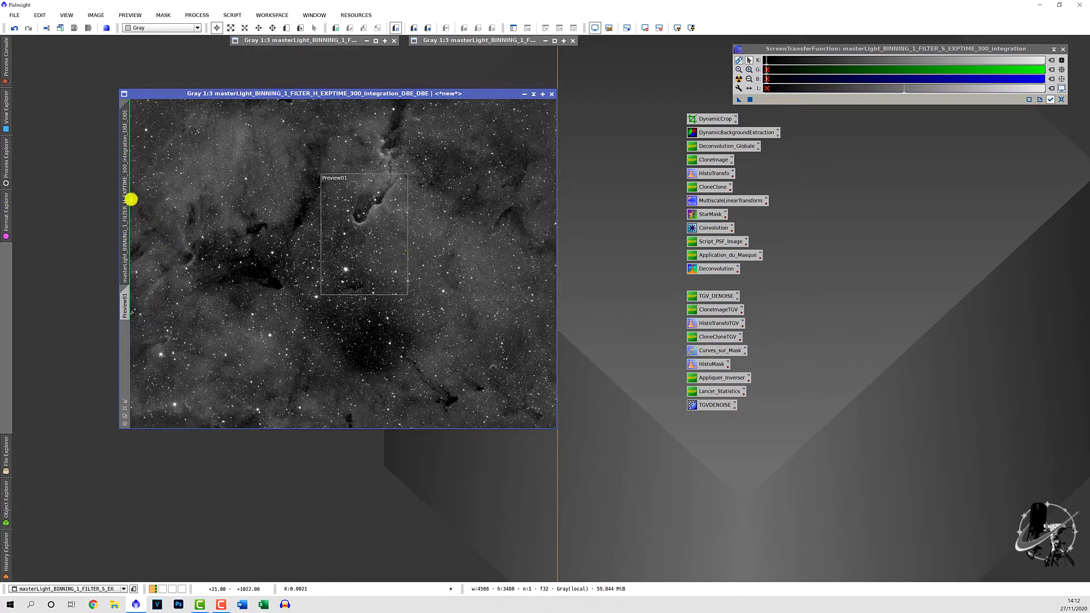
- Clone the H-filter image and rename the copy as Mask
{"action": "mouse_move", "coordinate": [127, 198]}
{"action": "left_click_drag", "start_coordinate": [127, 198], "coordinate": [237, 222]}
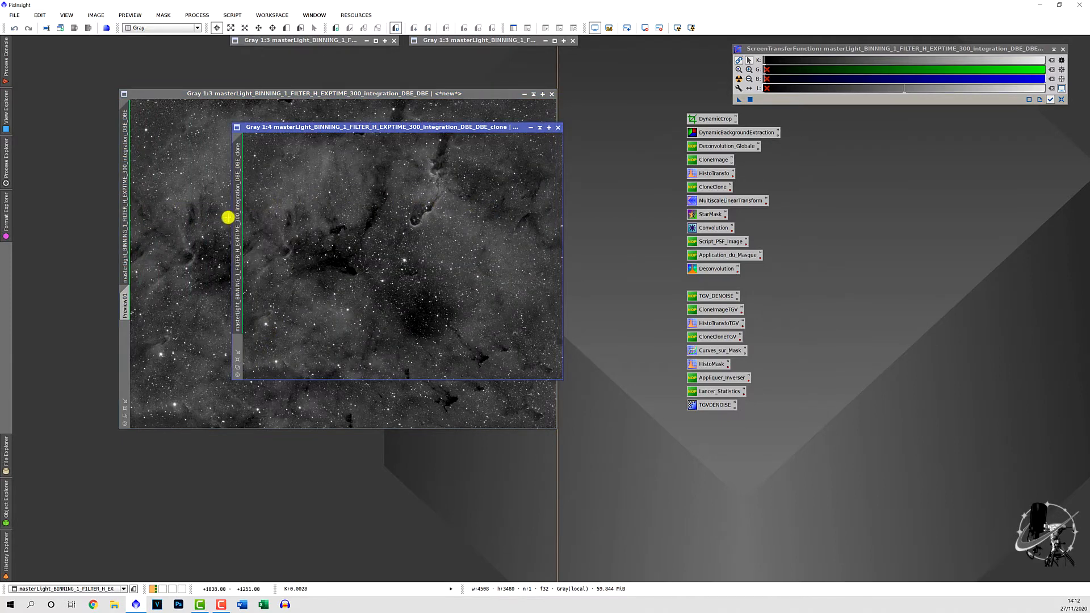
{"action": "double_click", "coordinate": [237, 216]}
{"action": "type", "text": "Mask"}
{"action": "key", "text": "Return"}
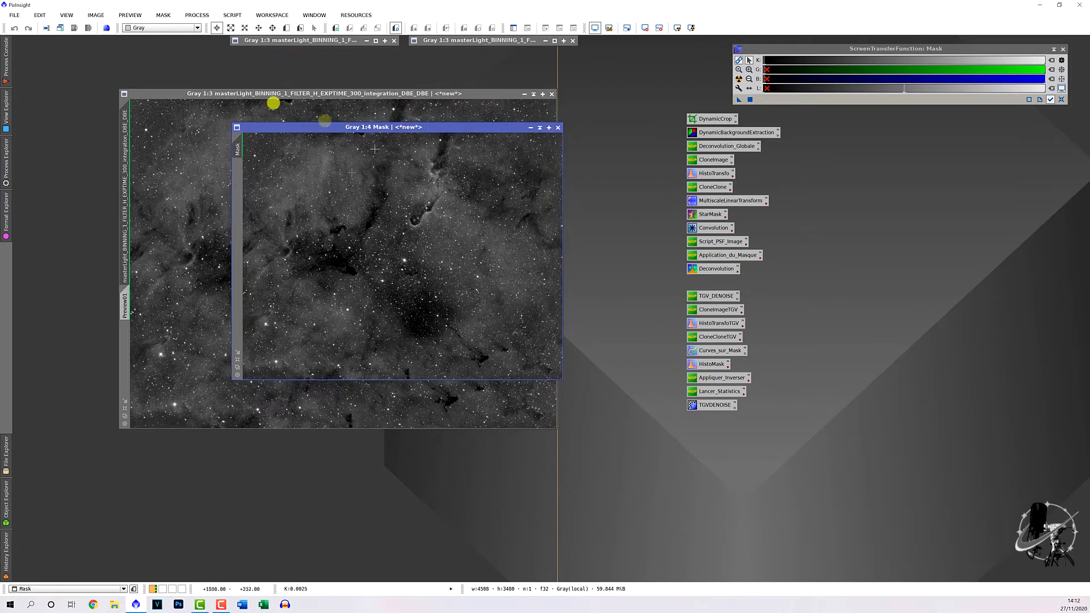
- Transfer the screen stretch to HistogramTransformation, apply it permanently to Mask, and reset Mask's screen stretch
{"action": "double_click", "coordinate": [704, 323]}
{"action": "left_click_drag", "start_coordinate": [776, 144], "coordinate": [897, 134]}
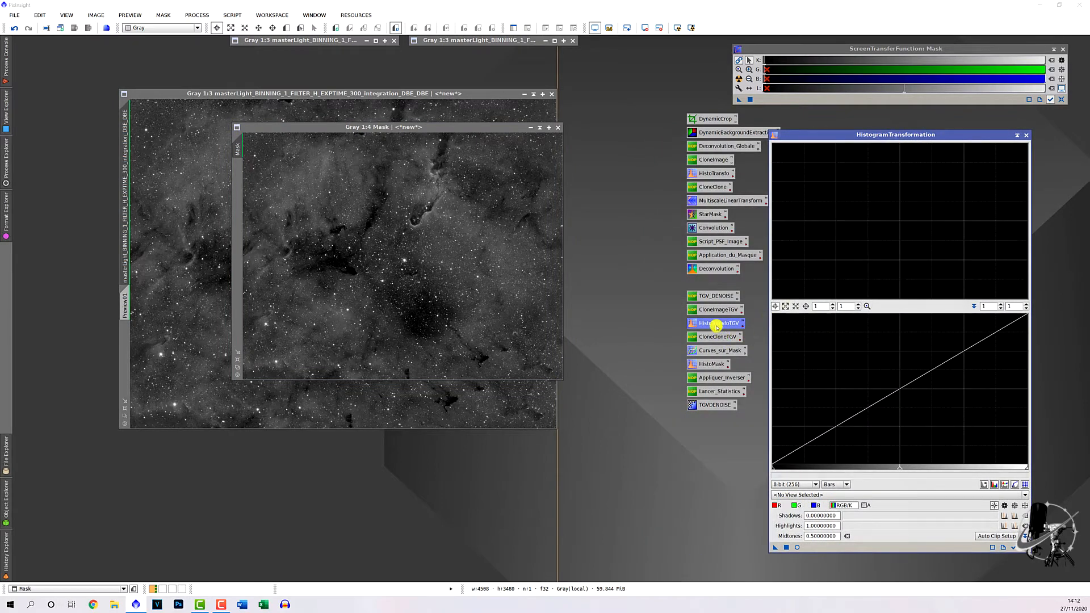
{"action": "left_click", "coordinate": [740, 102]}
{"action": "left_click_drag", "start_coordinate": [800, 334], "coordinate": [830, 547]}
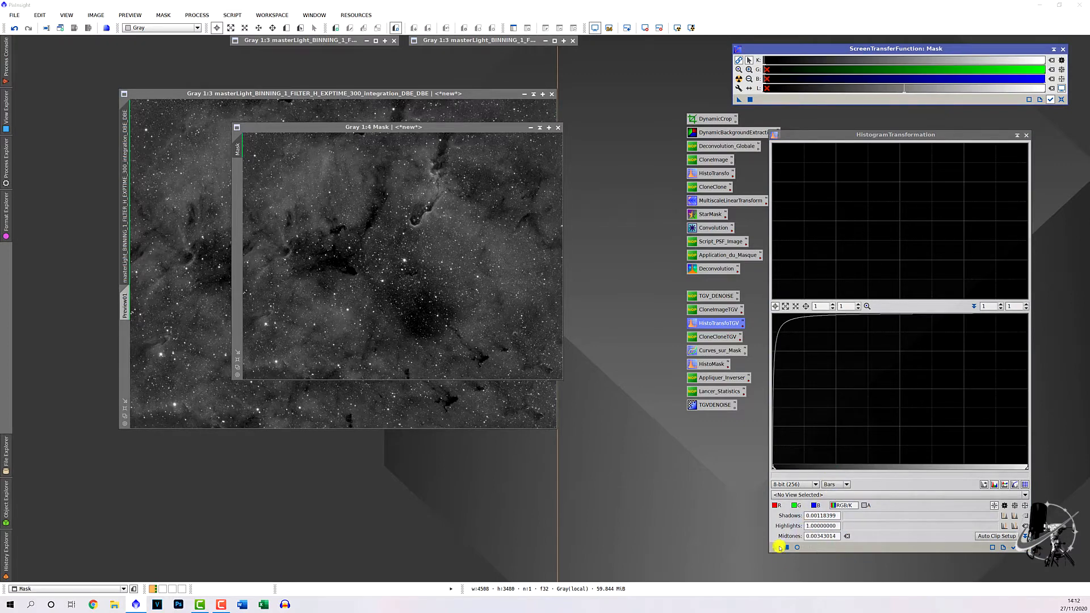
{"action": "left_click_drag", "start_coordinate": [776, 547], "coordinate": [413, 310]}
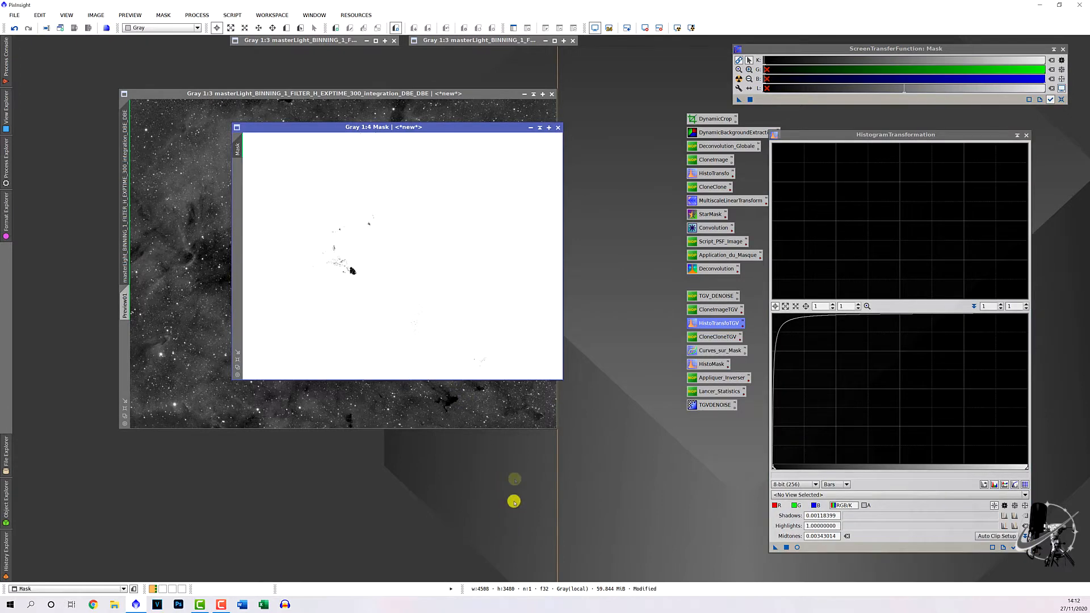
{"action": "left_click", "coordinate": [1060, 99]}
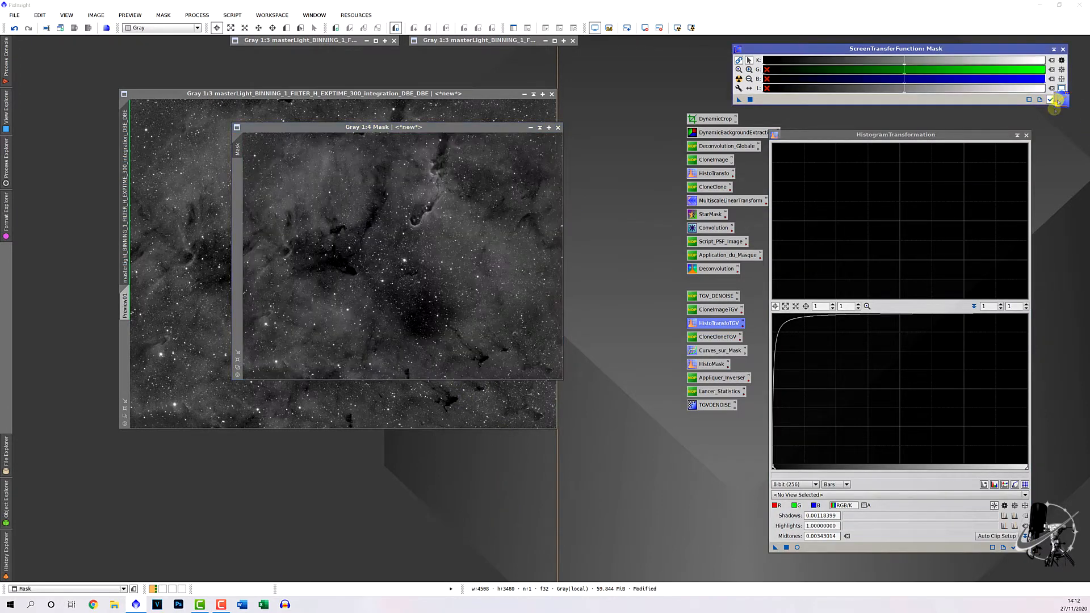
{"action": "left_click", "coordinate": [1026, 135]}
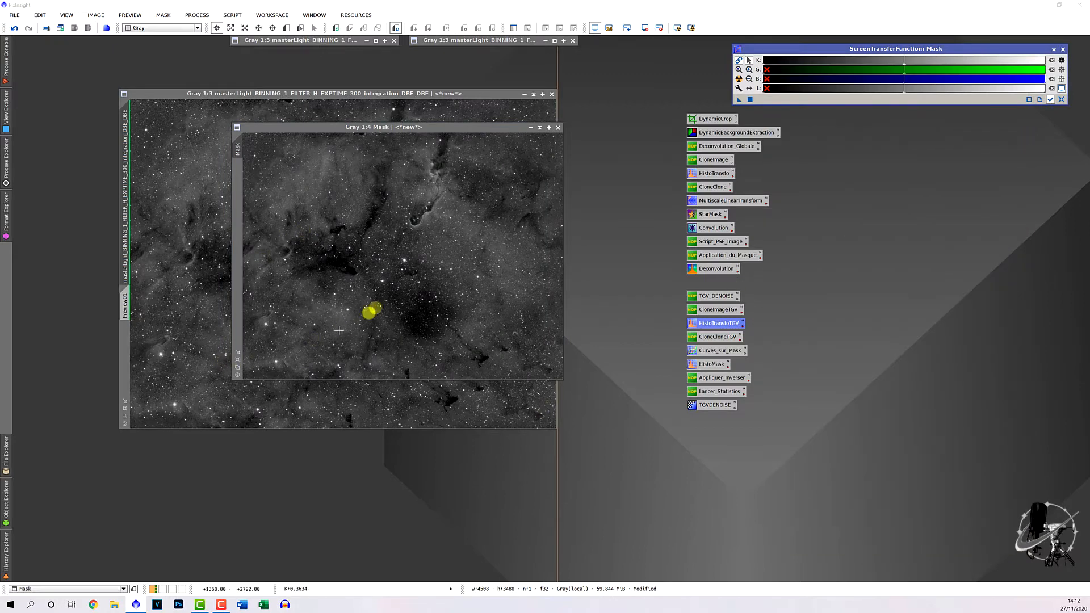
- Clone the stretched Mask image, rename the copy as Support, and park it collapsed beside the process icons
{"action": "left_click", "coordinate": [237, 153]}
{"action": "left_click_drag", "start_coordinate": [238, 153], "coordinate": [335, 218]}
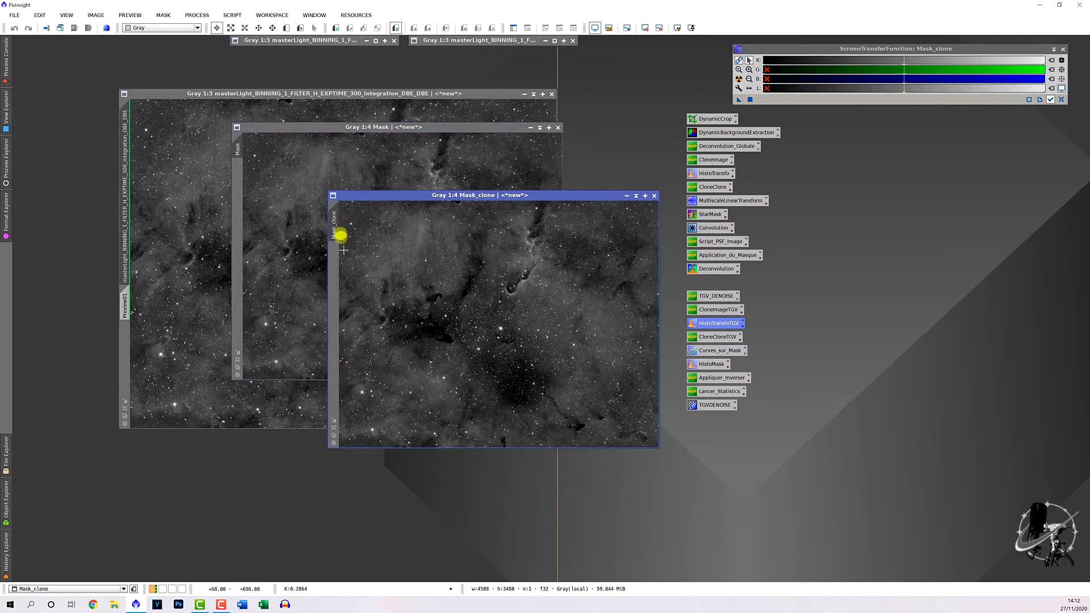
{"action": "double_click", "coordinate": [334, 227]}
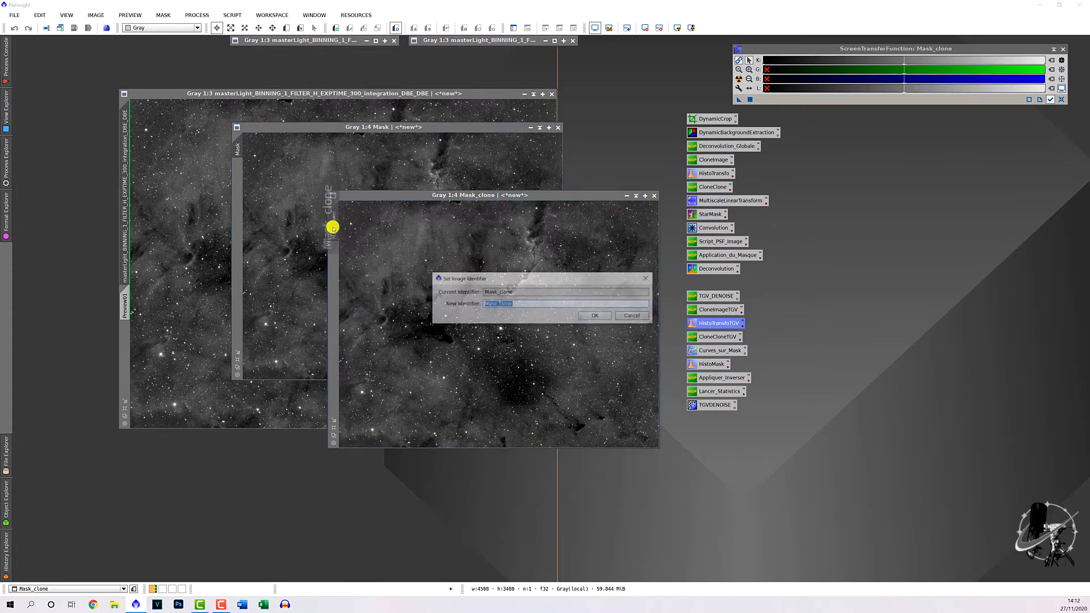
{"action": "type", "text": "Support"}
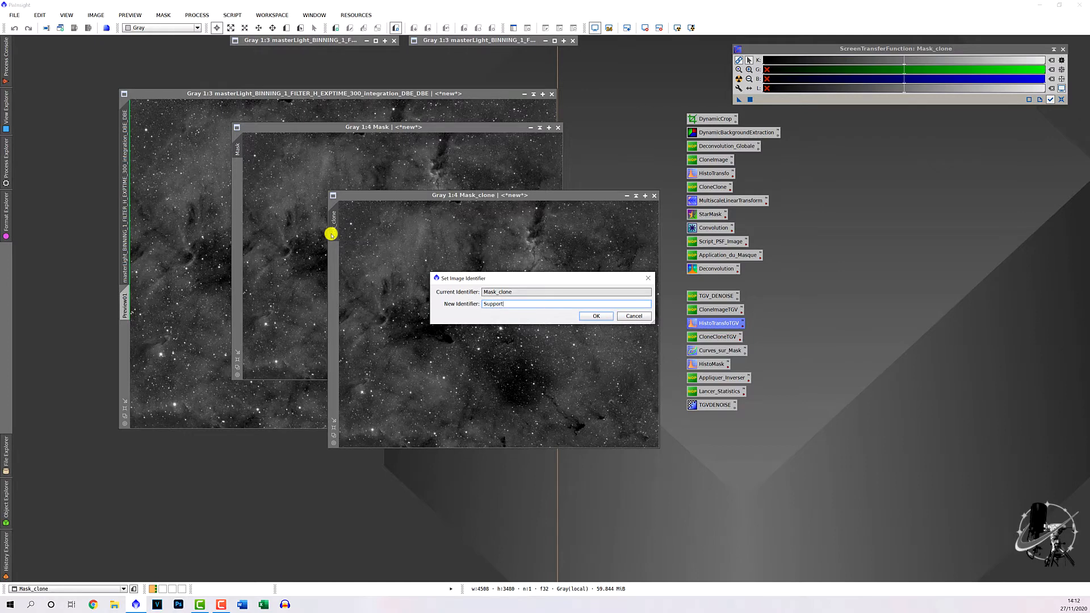
{"action": "key", "text": "Return"}
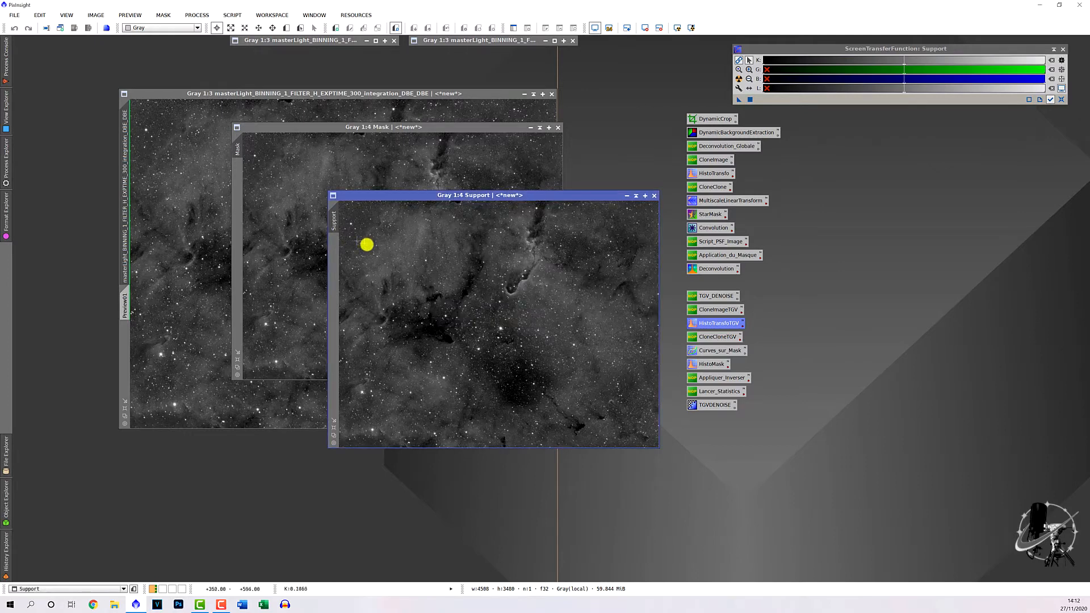
{"action": "left_click", "coordinate": [636, 195]}
{"action": "mouse_move", "coordinate": [467, 320]}
{"action": "left_mouse_down"}
{"action": "mouse_move", "coordinate": [633, 305]}
{"action": "mouse_move", "coordinate": [974, 232]}
{"action": "left_mouse_up"}
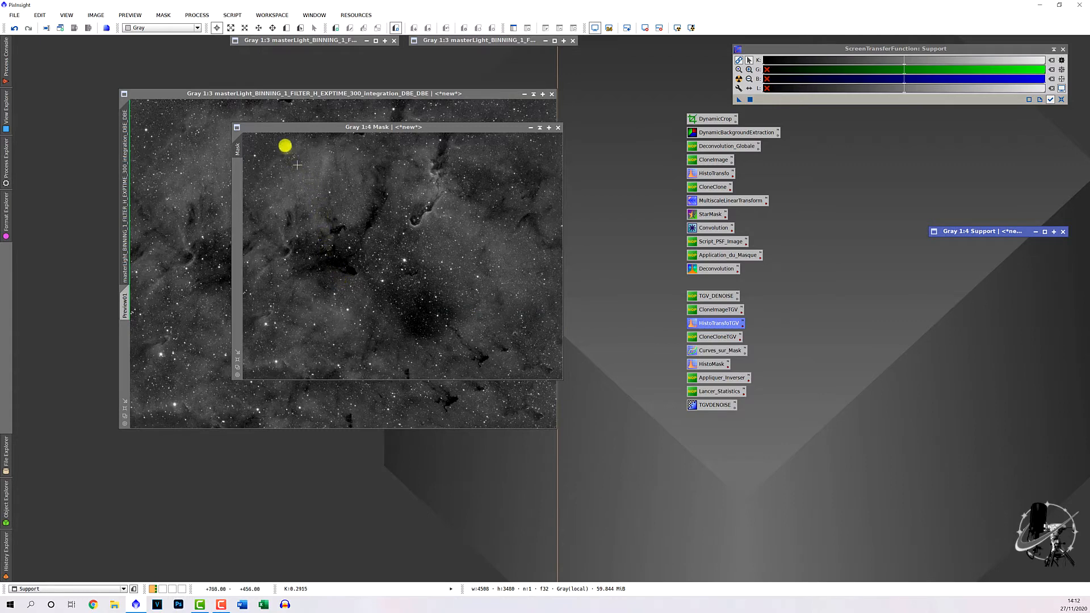
- Lower the contrast of Mask by applying the saved Curves_sur_Mask curve, which has an output of 0.20000 at its first point
{"action": "left_click_drag", "start_coordinate": [448, 380], "coordinate": [441, 440]}
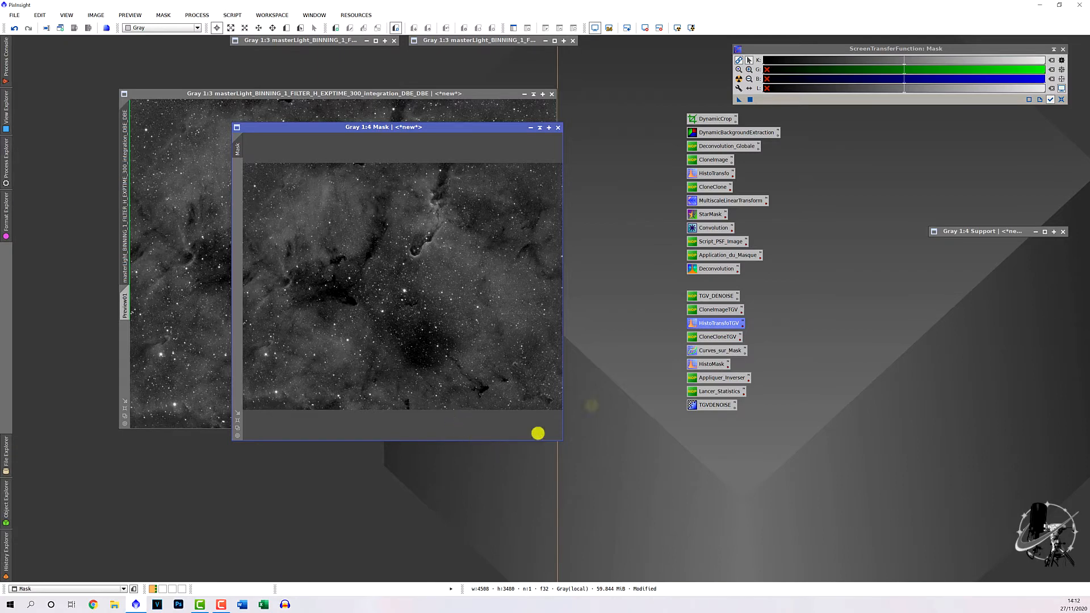
{"action": "double_click", "coordinate": [717, 352]}
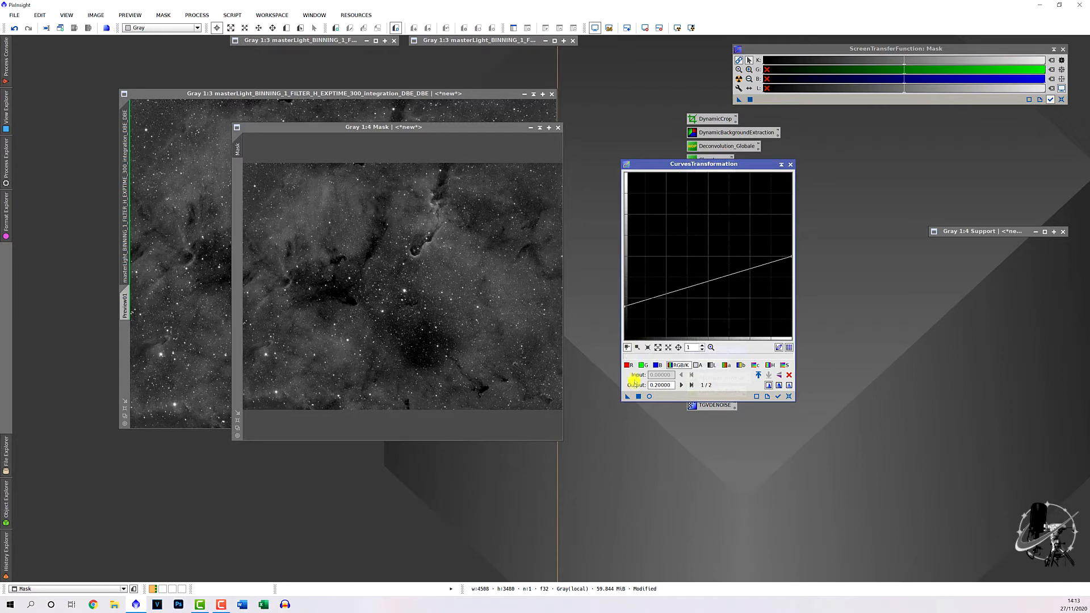
{"action": "left_click_drag", "start_coordinate": [625, 396], "coordinate": [413, 339]}
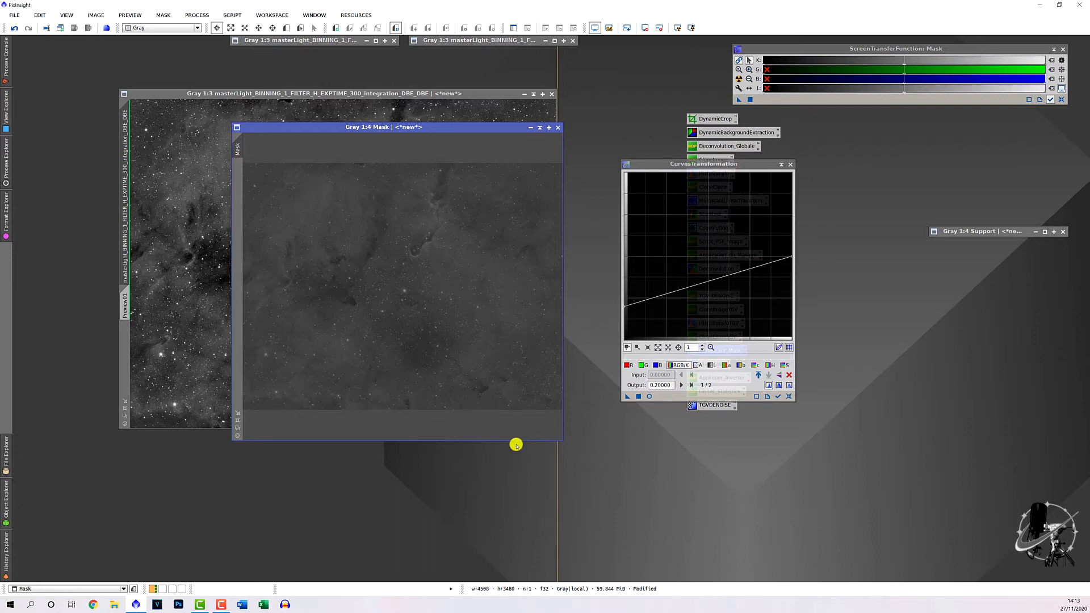
{"action": "left_click", "coordinate": [790, 164]}
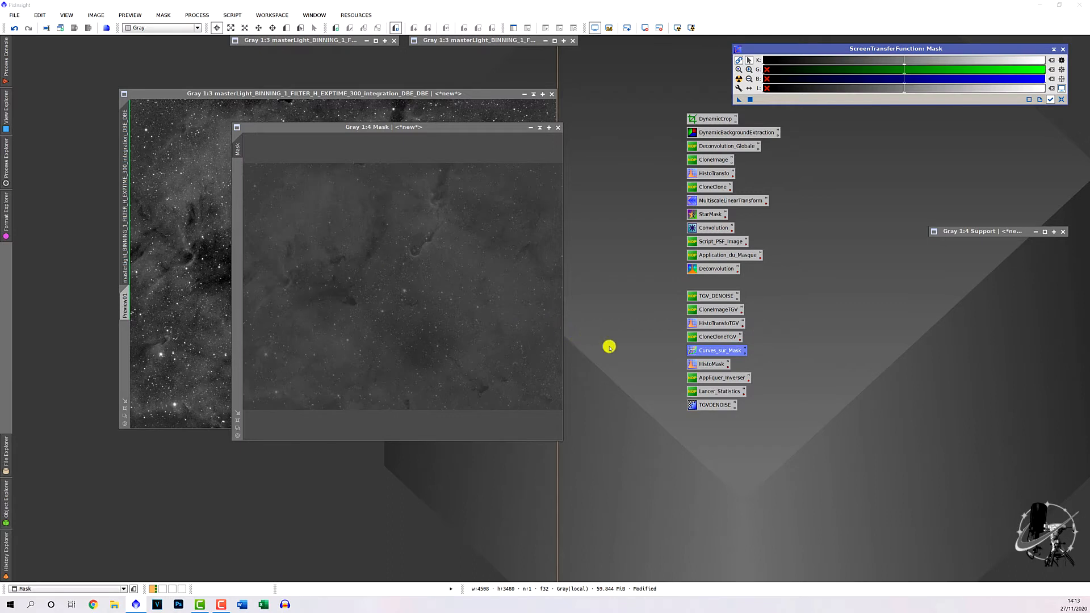
- Brighten Mask with a reset HistogramTransformation, setting the midtones to 0.28523862 with a real-time preview before applying it
{"action": "double_click", "coordinate": [700, 364]}
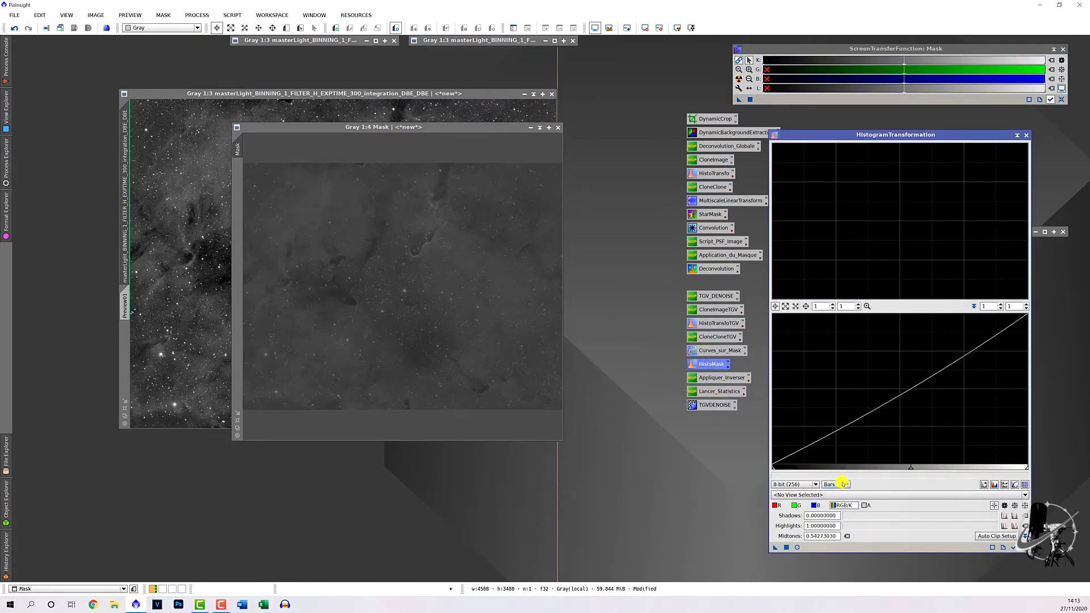
{"action": "left_click", "coordinate": [841, 494]}
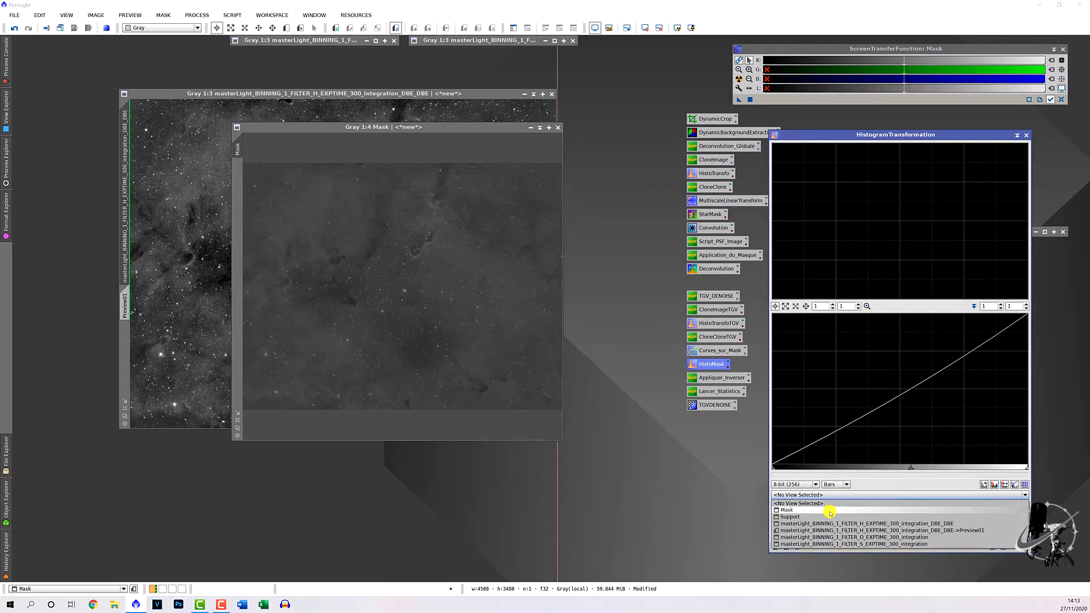
{"action": "left_click", "coordinate": [830, 511]}
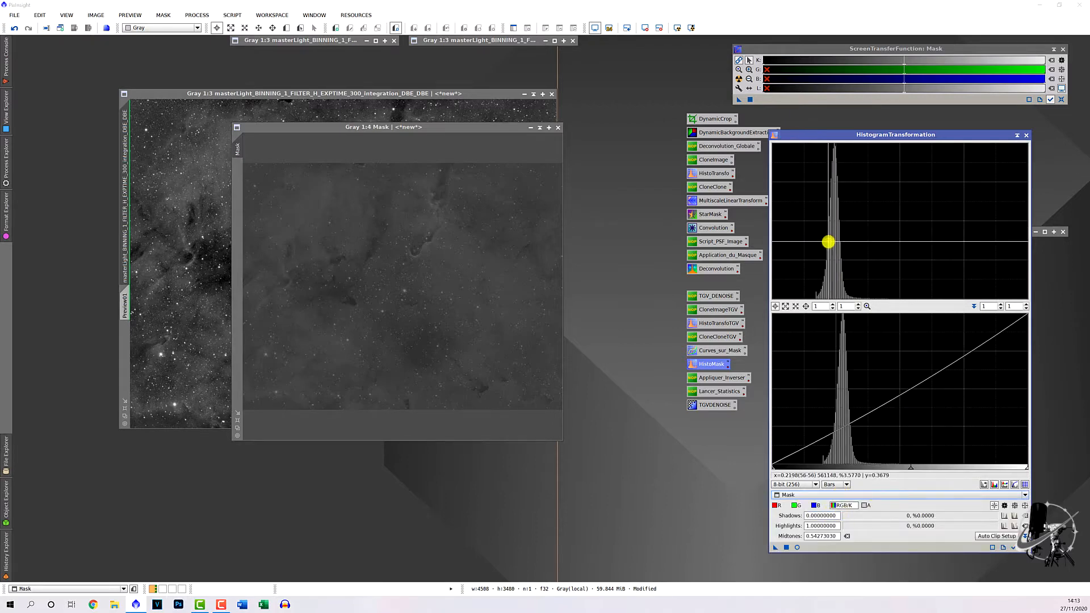
{"action": "left_click", "coordinate": [1013, 547]}
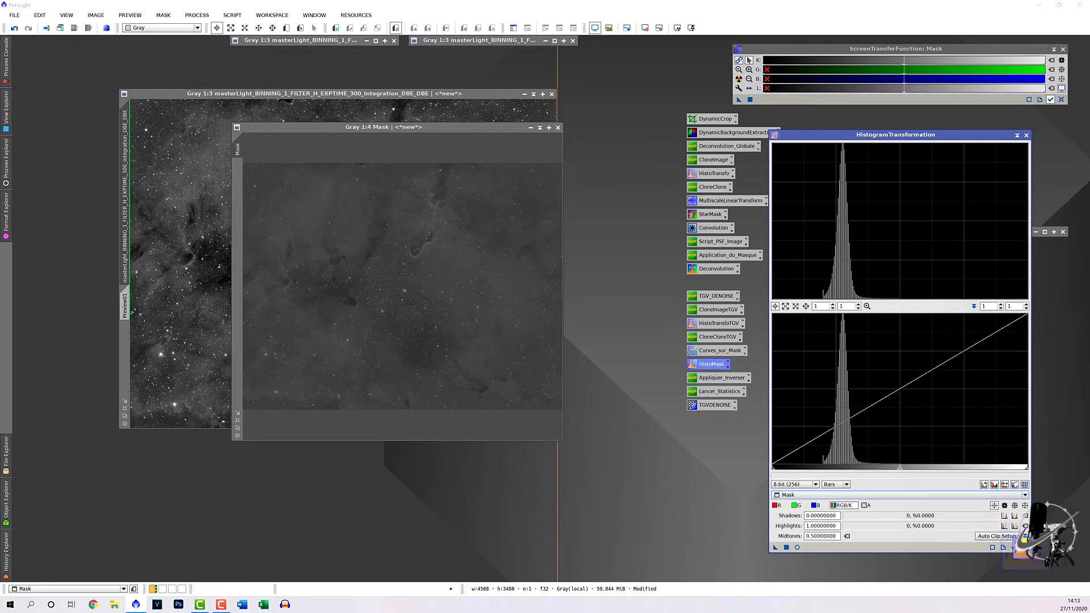
{"action": "left_click", "coordinate": [797, 548]}
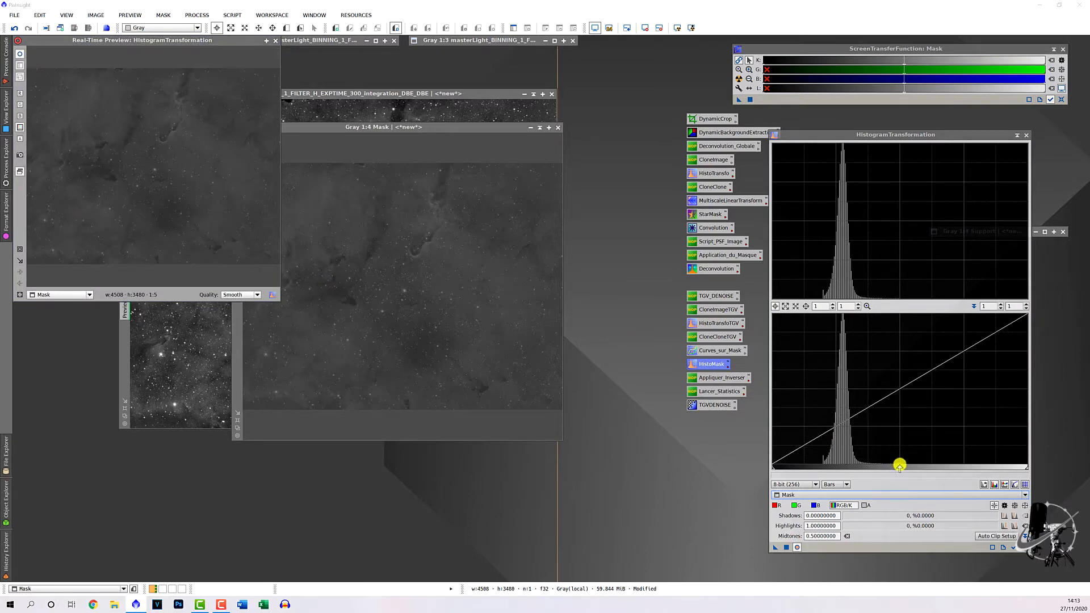
{"action": "left_click_drag", "start_coordinate": [900, 466], "coordinate": [845, 463]}
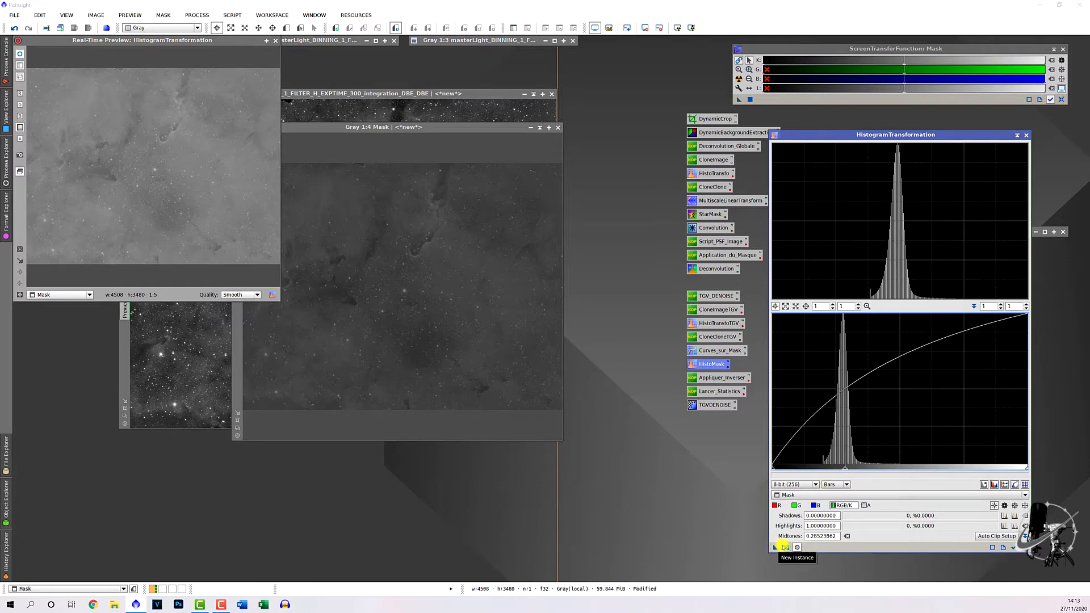
{"action": "left_click", "coordinate": [786, 547]}
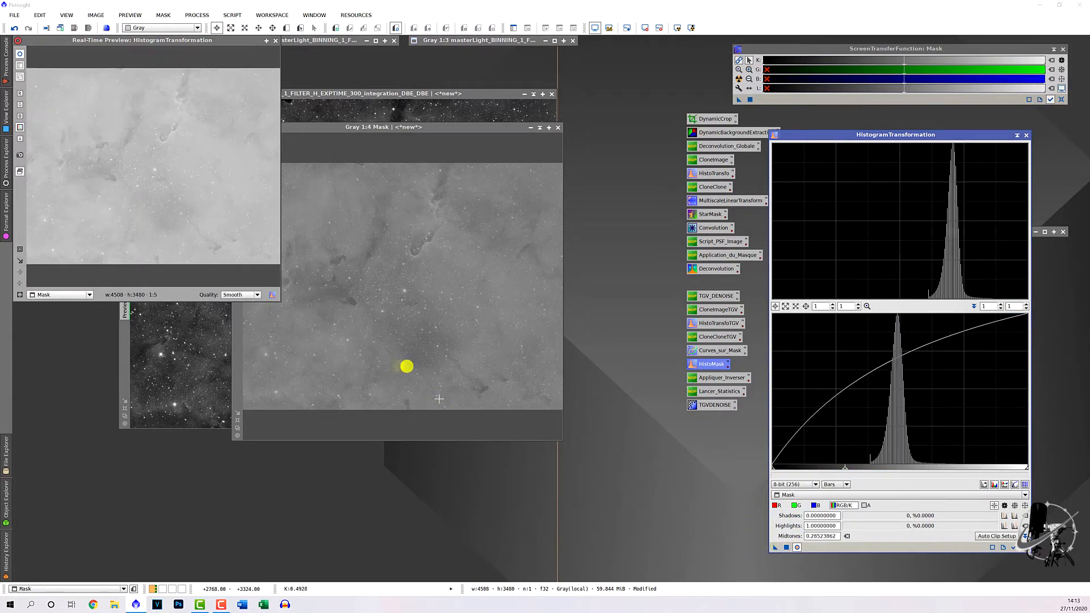
{"action": "left_click", "coordinate": [274, 41]}
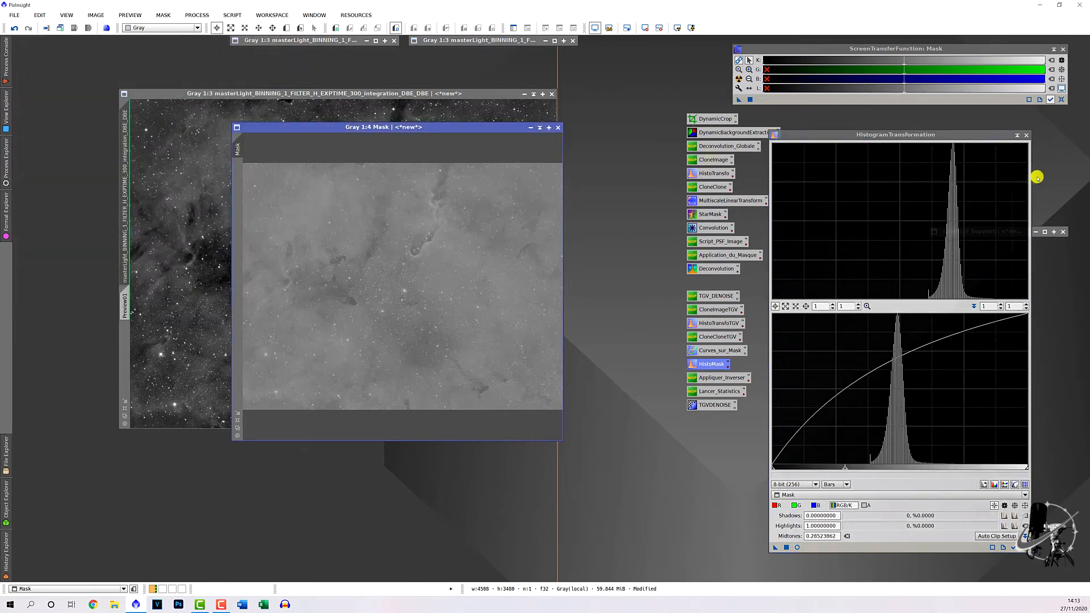
{"action": "left_click", "coordinate": [1027, 135]}
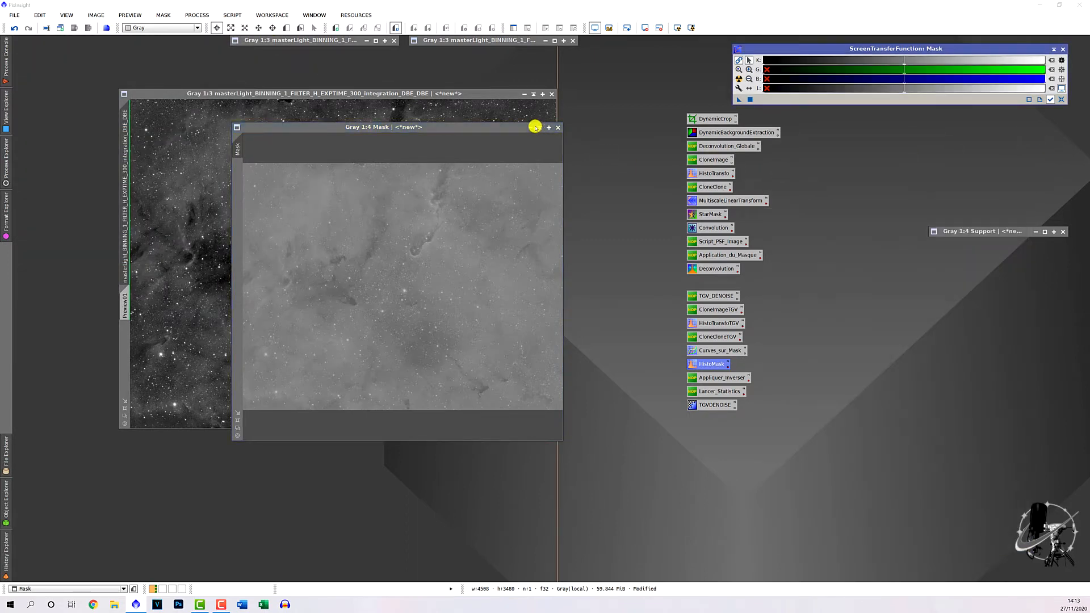
- Move the Mask window aside and show the Statistics of the H-filter master image ending in DBE_DBE
{"action": "left_click_drag", "start_coordinate": [501, 127], "coordinate": [1029, 265]}
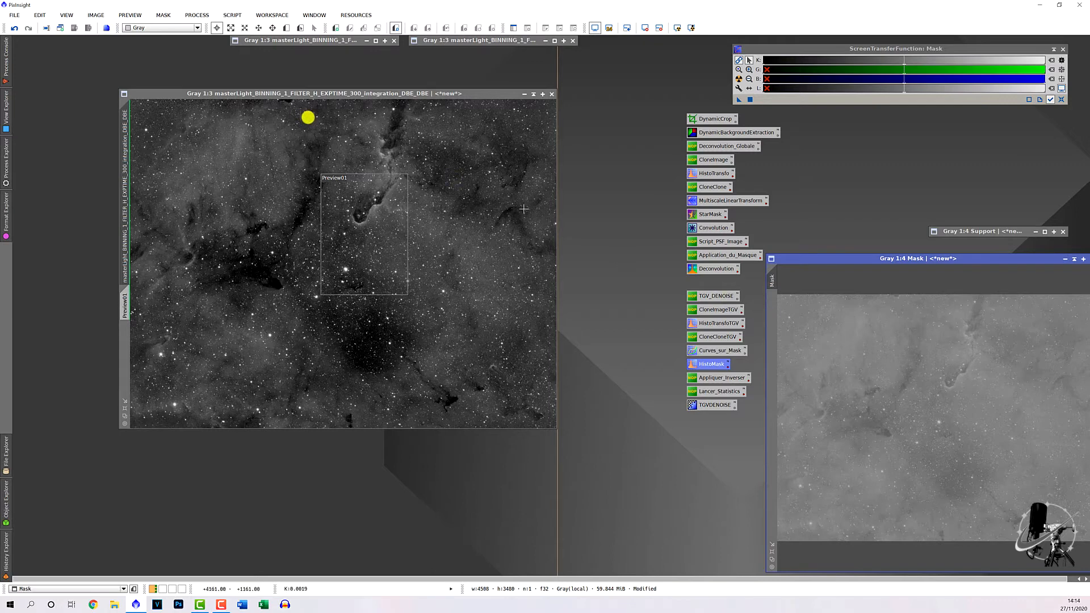
{"action": "left_click", "coordinate": [196, 14]}
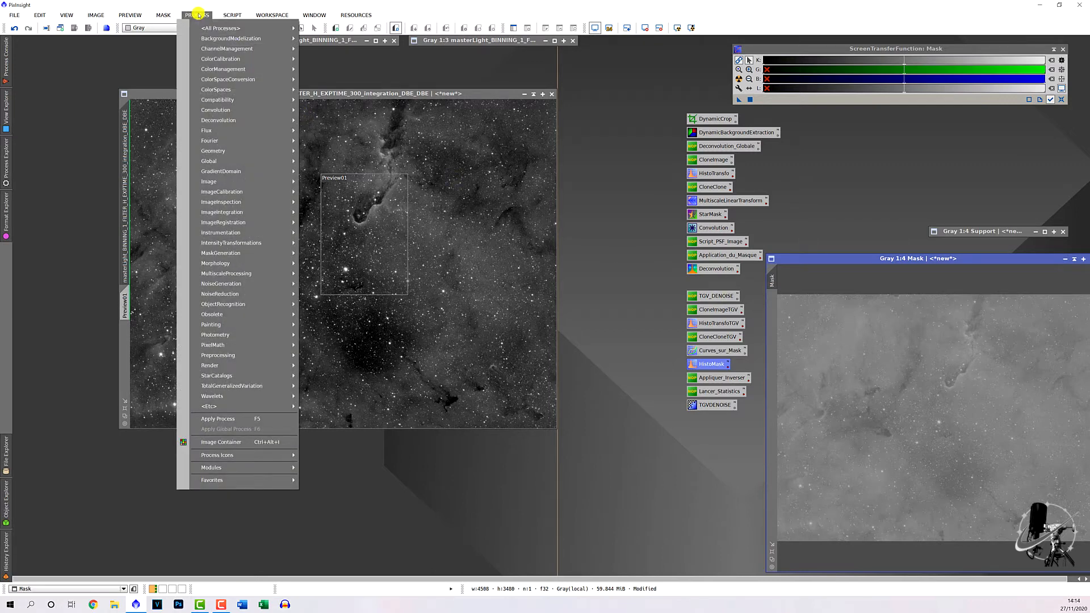
{"action": "mouse_move", "coordinate": [212, 29]}
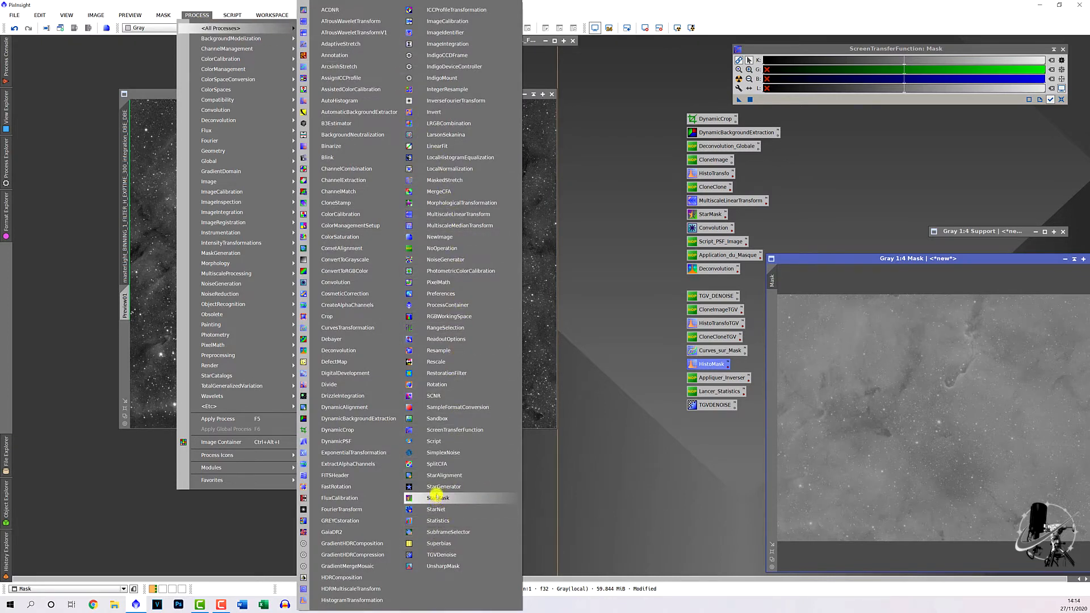
{"action": "left_click", "coordinate": [442, 520]}
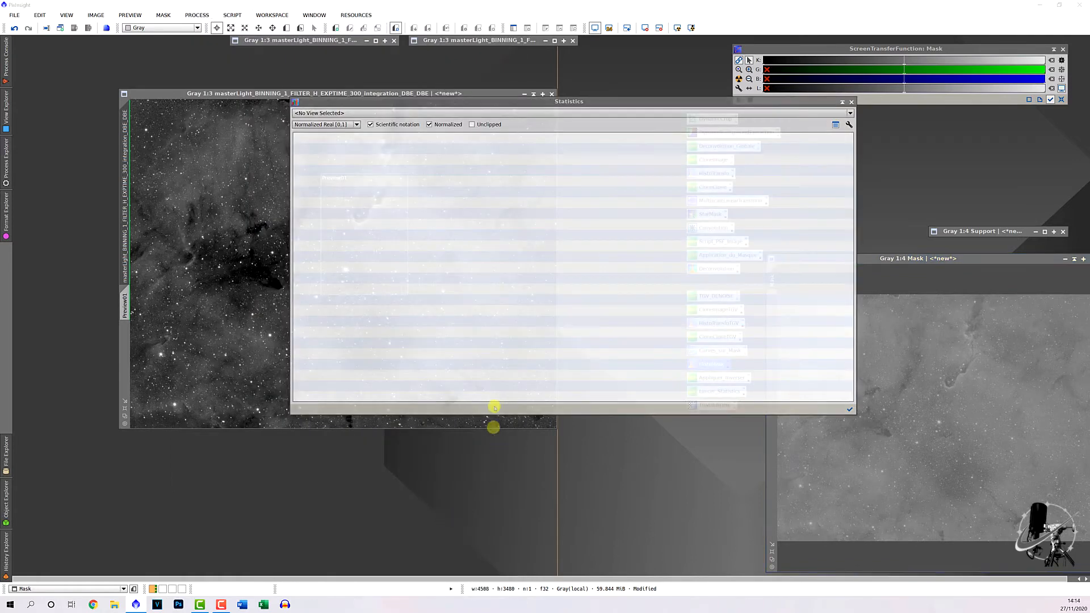
{"action": "left_click", "coordinate": [475, 116]}
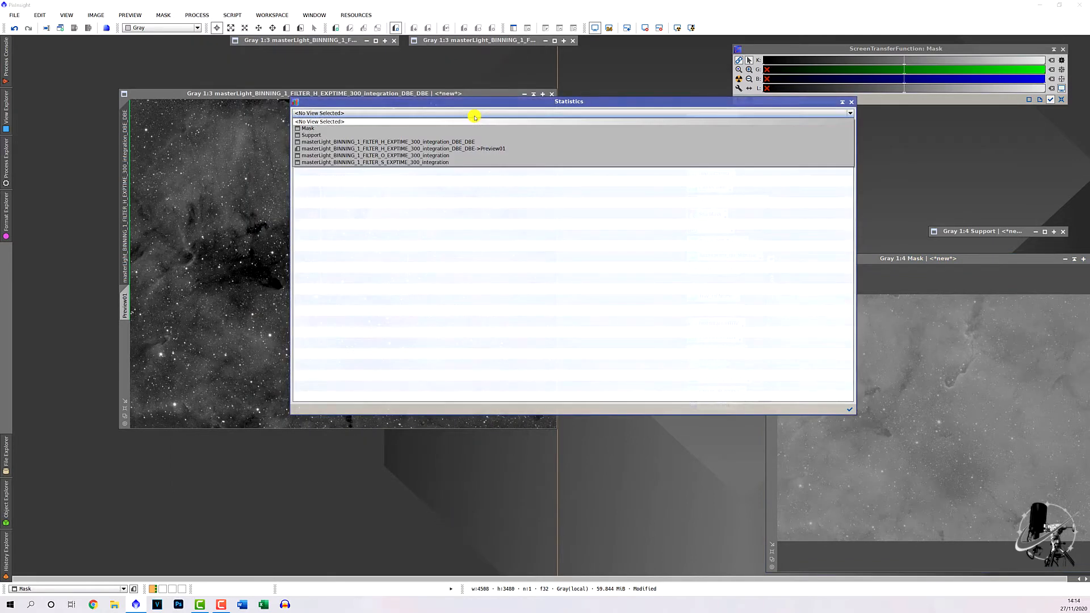
{"action": "left_click", "coordinate": [429, 142]}
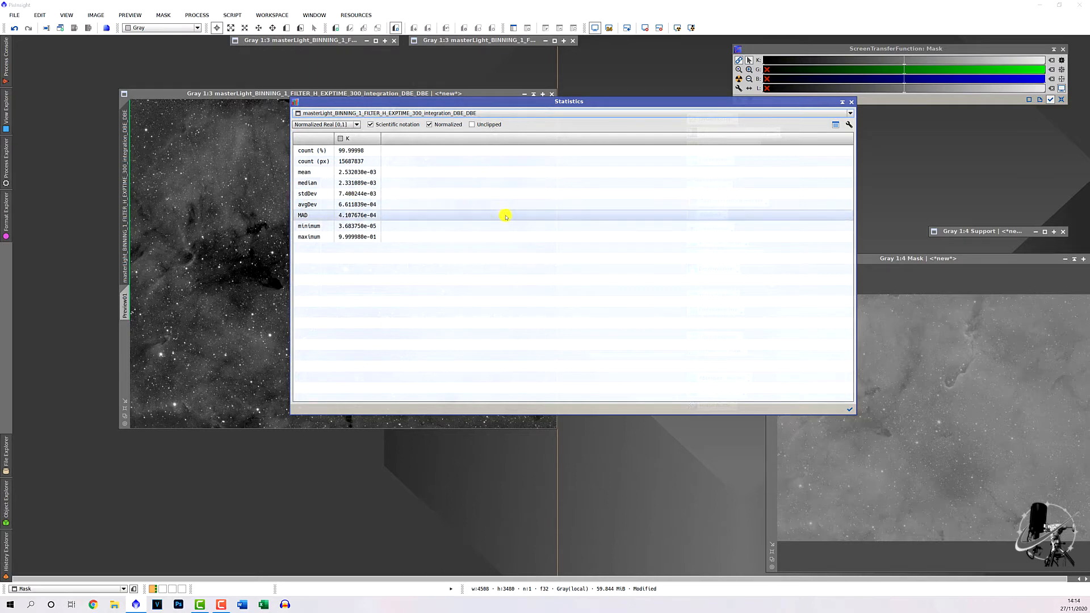
- Review the available statistics options, accept them, and park a narrower Statistics window over the process icons beside the image
{"action": "left_click", "coordinate": [848, 125]}
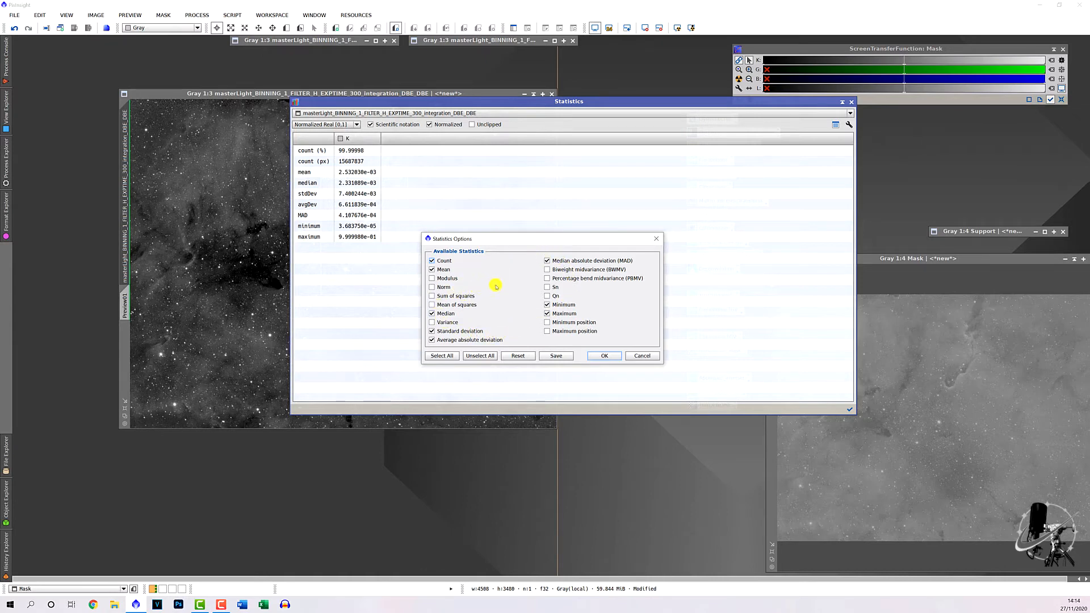
{"action": "left_click", "coordinate": [432, 331]}
{"action": "left_click", "coordinate": [604, 357]}
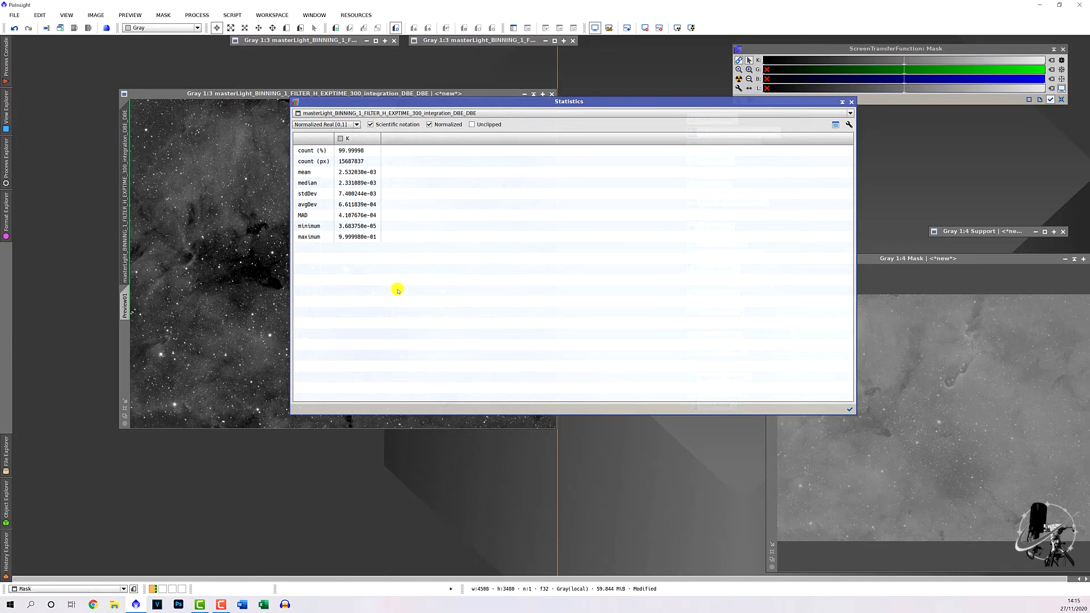
{"action": "left_click_drag", "start_coordinate": [792, 102], "coordinate": [972, 50]}
{"action": "left_click_drag", "start_coordinate": [1034, 202], "coordinate": [583, 199]}
{"action": "left_click_drag", "start_coordinate": [578, 47], "coordinate": [795, 59]}
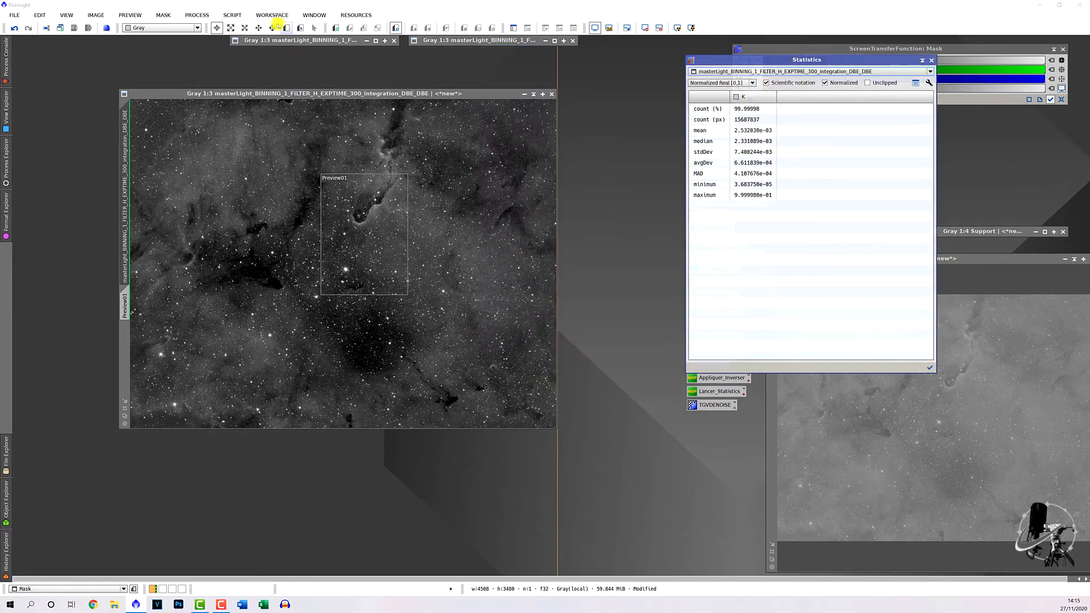
- Open the saved TGVDENOISE process and place its window below the Statistics window
{"action": "left_click", "coordinate": [208, 15]}
{"action": "mouse_move", "coordinate": [215, 28]}
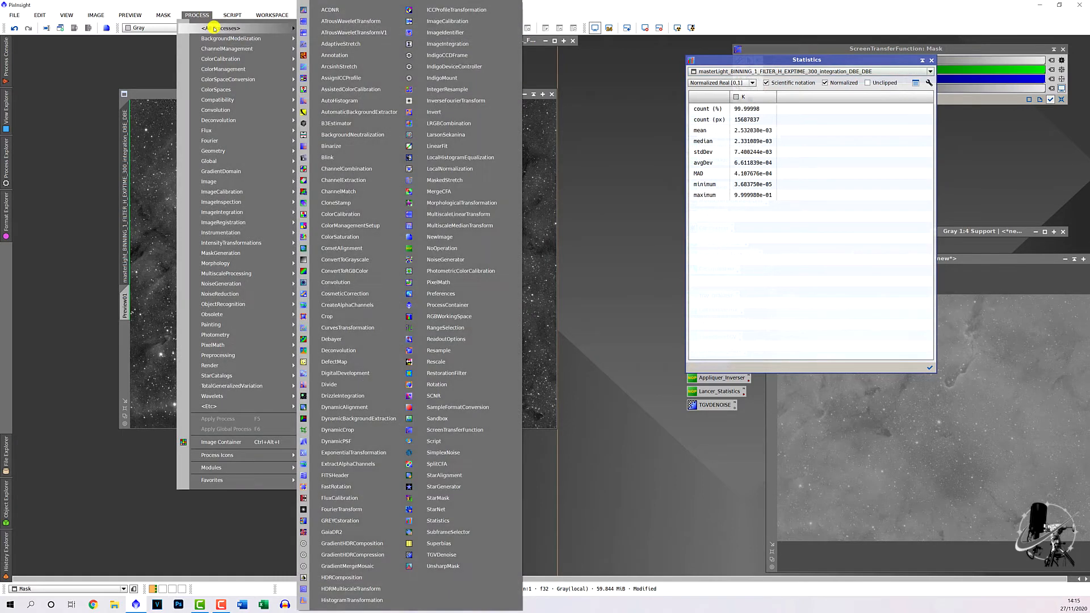
{"action": "left_click", "coordinate": [647, 216]}
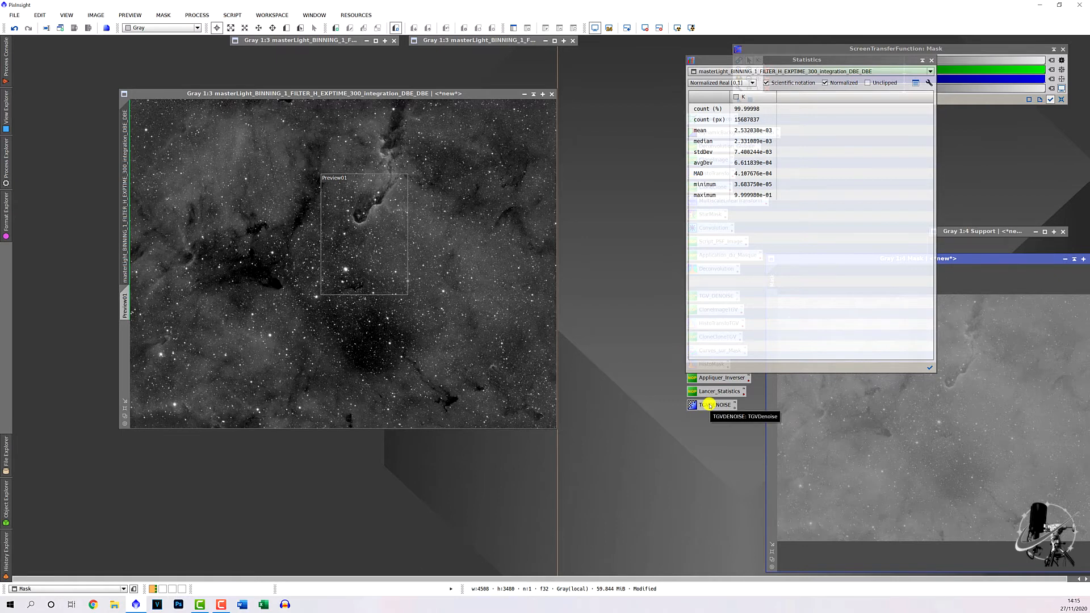
{"action": "double_click", "coordinate": [710, 405]}
{"action": "left_click_drag", "start_coordinate": [745, 305], "coordinate": [841, 402]}
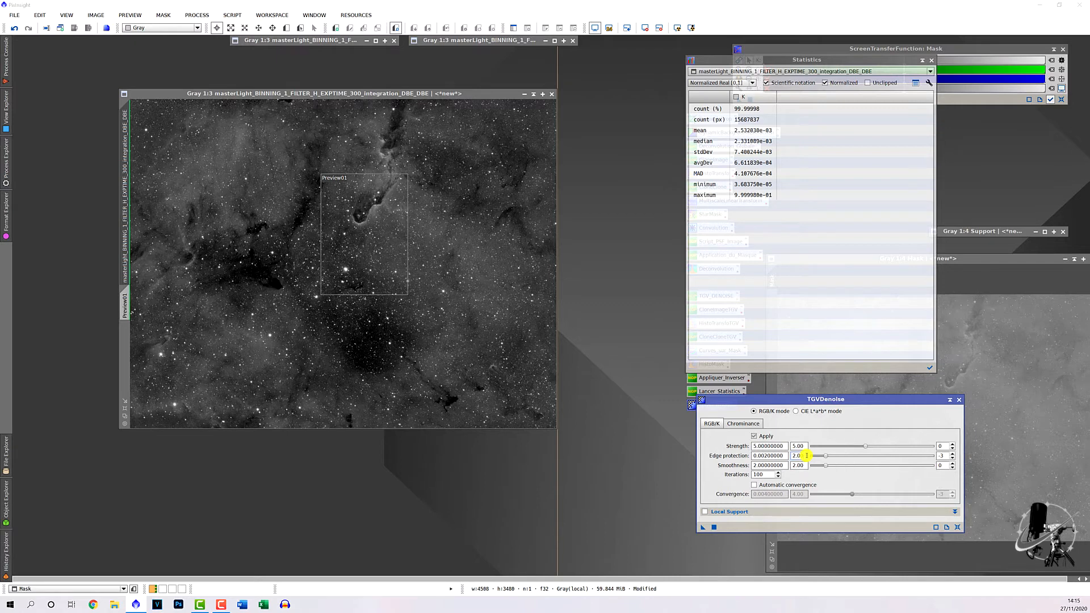
- Set TGVDenoise's strength to 0.005 and edge protection to 0.0074, and enable and expand Local Support
{"action": "left_click_drag", "start_coordinate": [807, 455], "coordinate": [762, 455]}
{"action": "key", "text": "Return"}
{"action": "left_click", "coordinate": [706, 514]}
{"action": "left_click", "coordinate": [778, 512]}
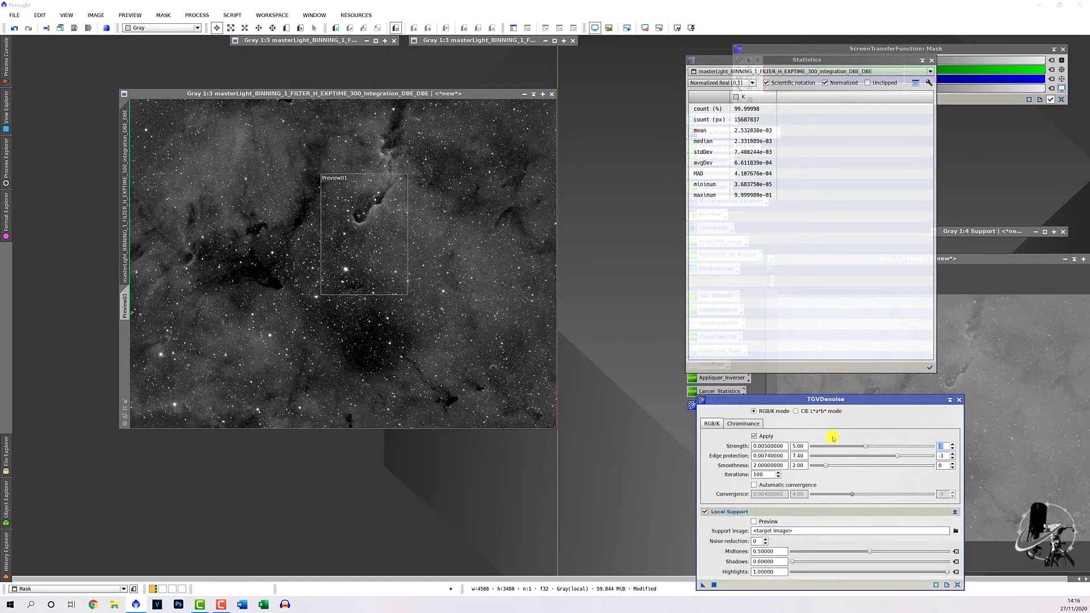
- Choose Support as the TGVDenoise local support image and set the iterations to 500
{"action": "left_click_drag", "start_coordinate": [816, 393], "coordinate": [811, 298]}
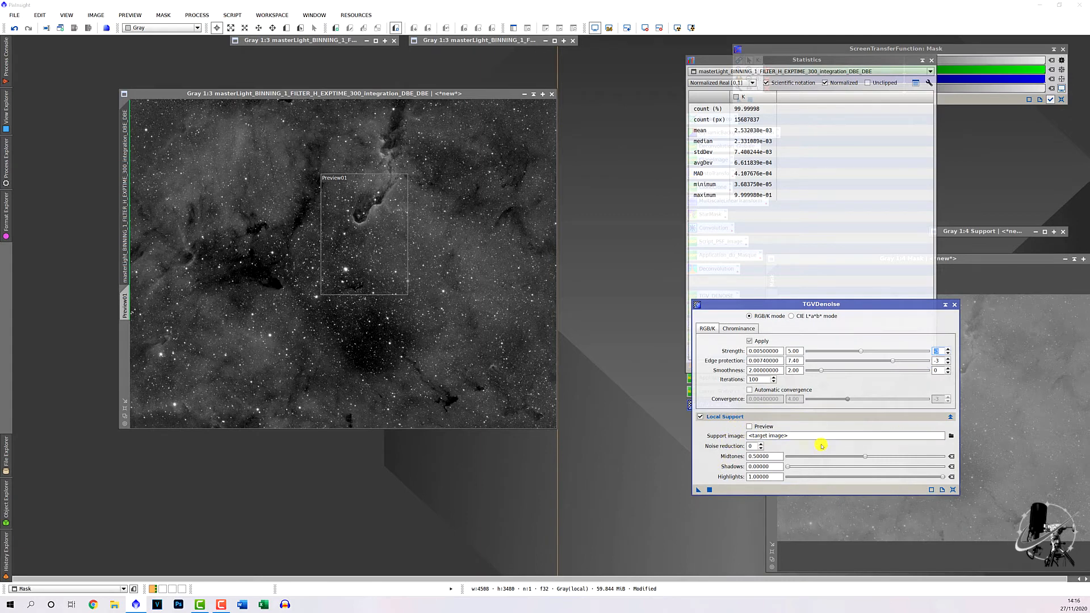
{"action": "left_click", "coordinate": [951, 436]}
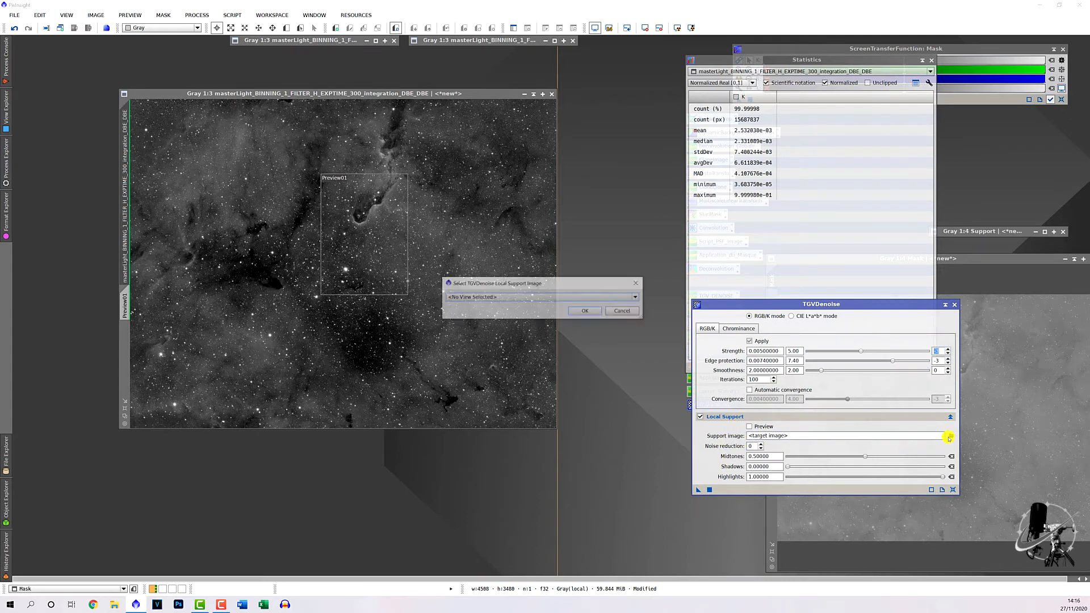
{"action": "left_click", "coordinate": [506, 298]}
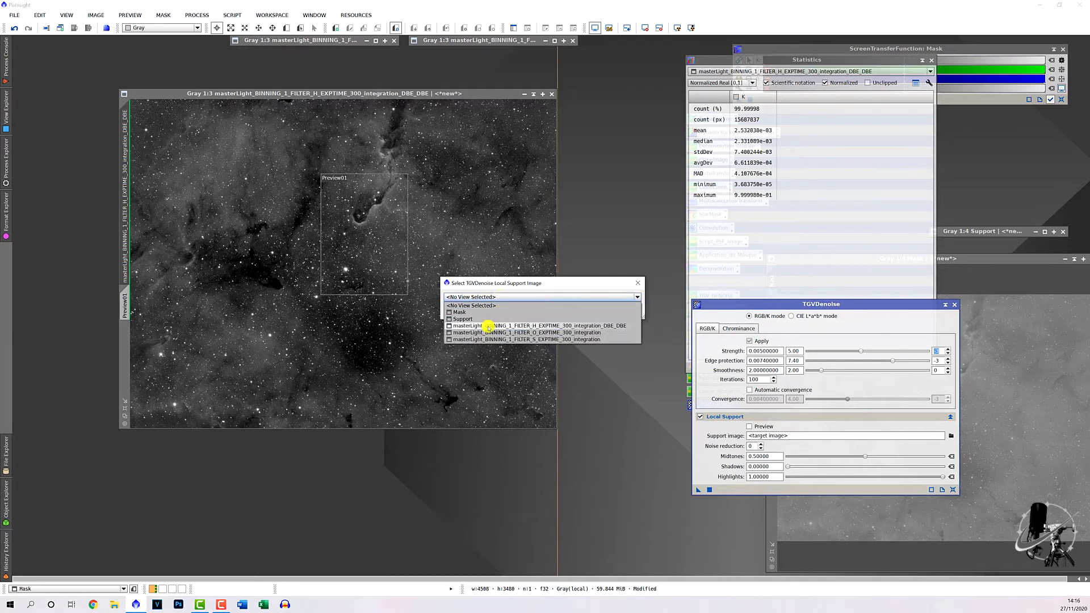
{"action": "left_click", "coordinate": [484, 323]}
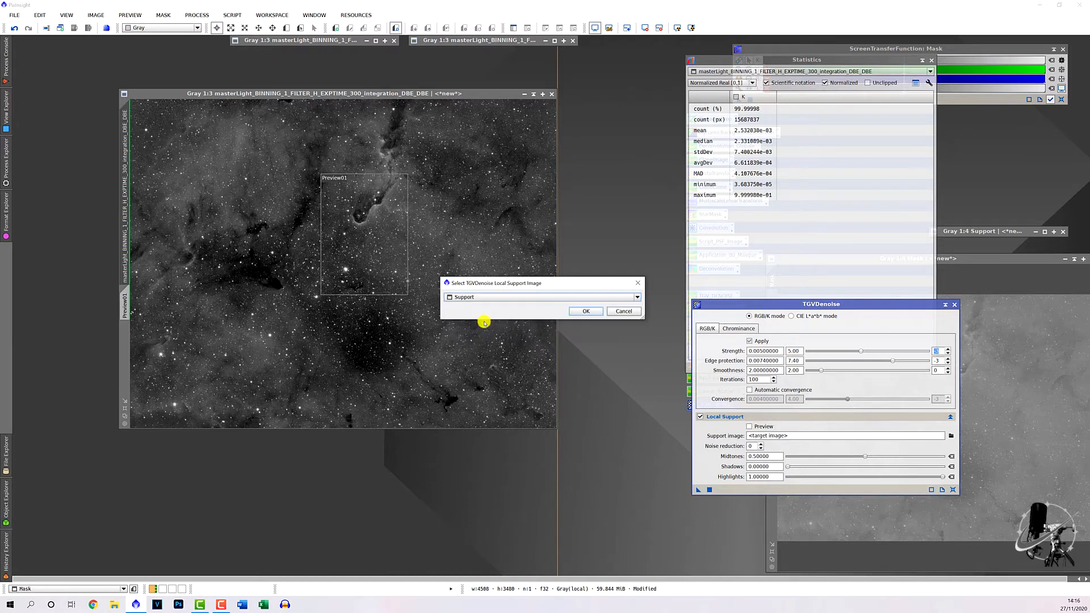
{"action": "left_click", "coordinate": [586, 312]}
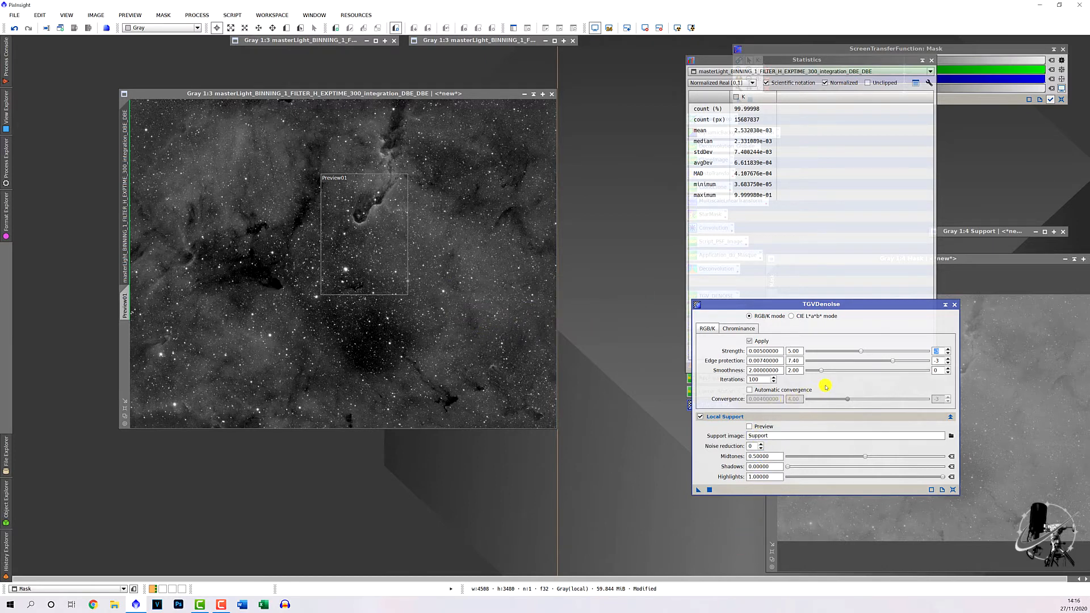
{"action": "double_click", "coordinate": [760, 379]}
{"action": "left_click_drag", "start_coordinate": [747, 307], "coordinate": [725, 357]}
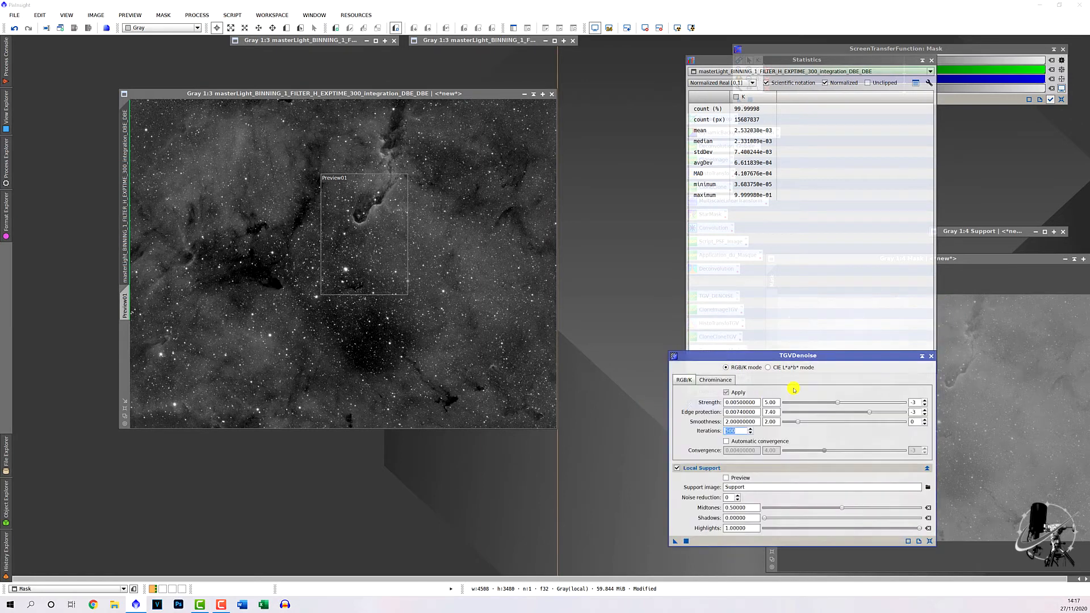
- Apply Mask as the mask of the H-filter master image, then collapse the Mask window and park it beneath Support
{"action": "left_click_drag", "start_coordinate": [989, 258], "coordinate": [487, 180]}
{"action": "left_click_drag", "start_coordinate": [120, 371], "coordinate": [120, 368]}
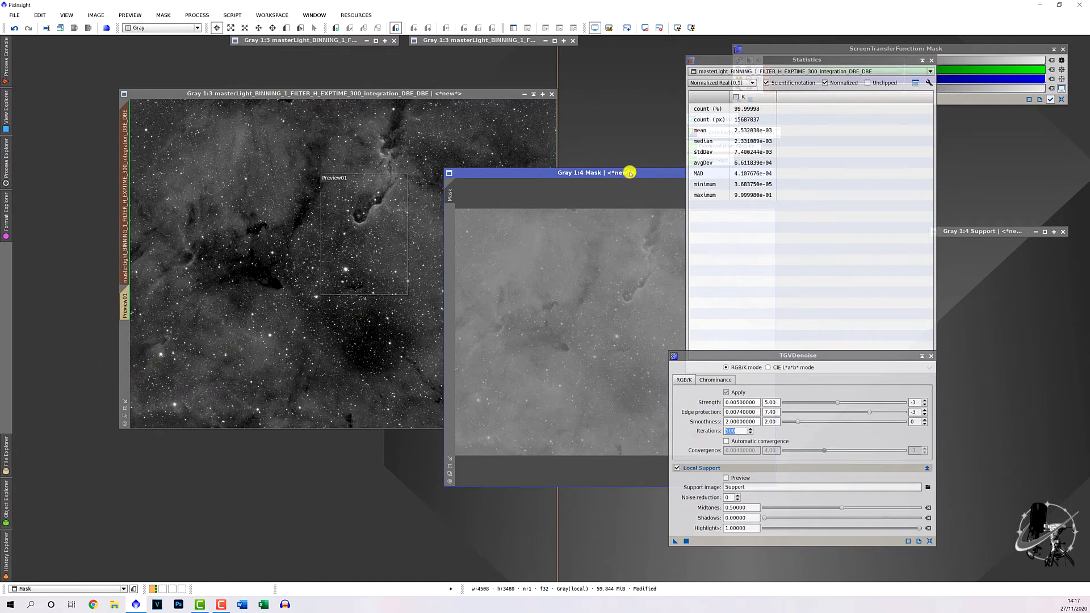
{"action": "left_click_drag", "start_coordinate": [630, 172], "coordinate": [474, 189]}
{"action": "left_click", "coordinate": [599, 190]}
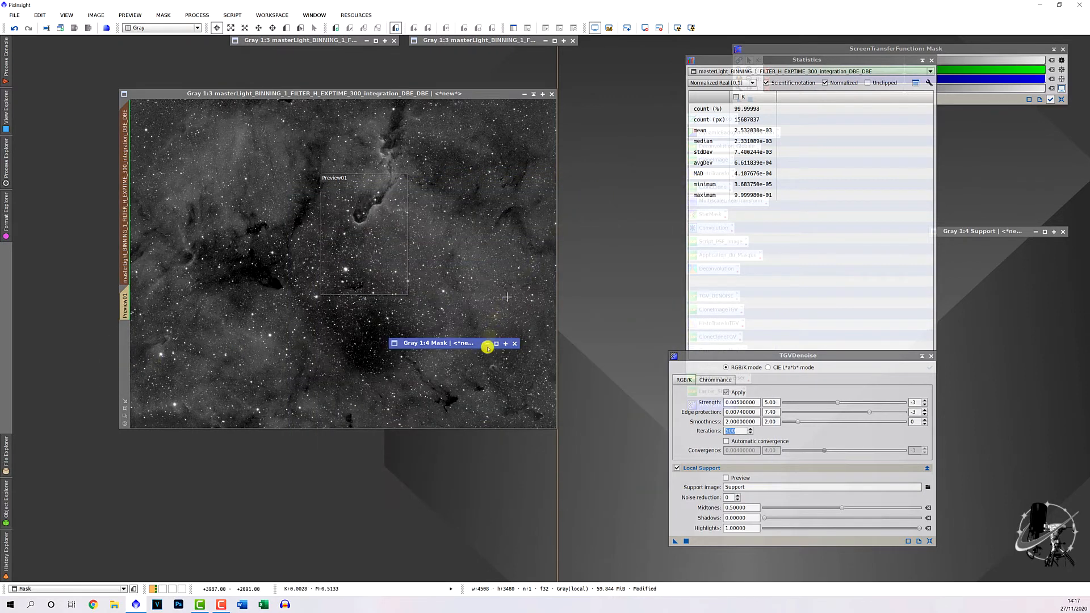
{"action": "left_click_drag", "start_coordinate": [477, 343], "coordinate": [931, 291]}
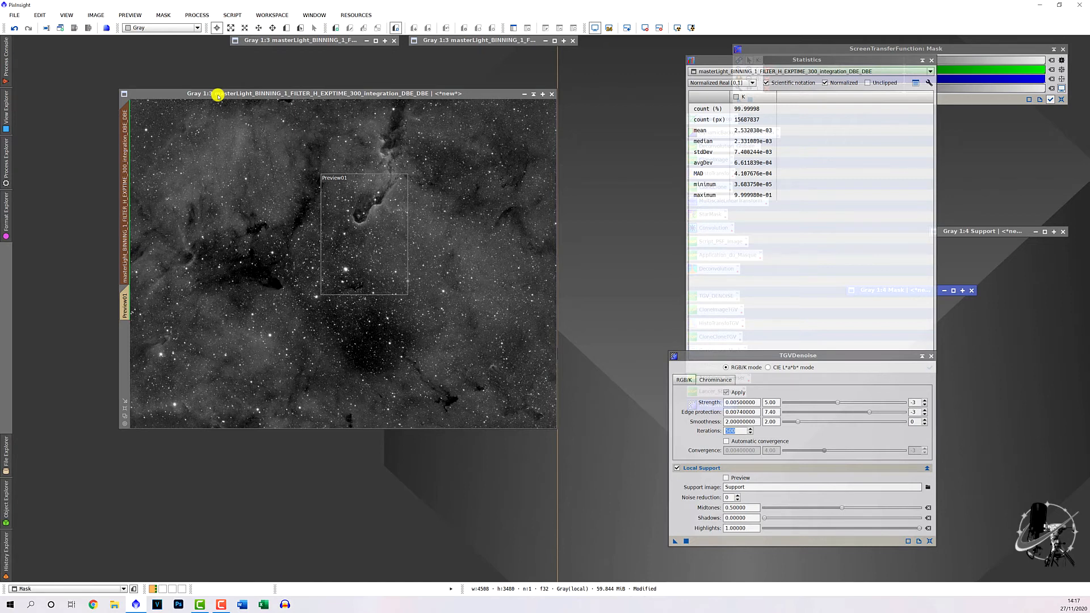
- Show the mask overlay on the H-filter master, invert the mask, and hide the overlay again
{"action": "left_click", "coordinate": [164, 15]}
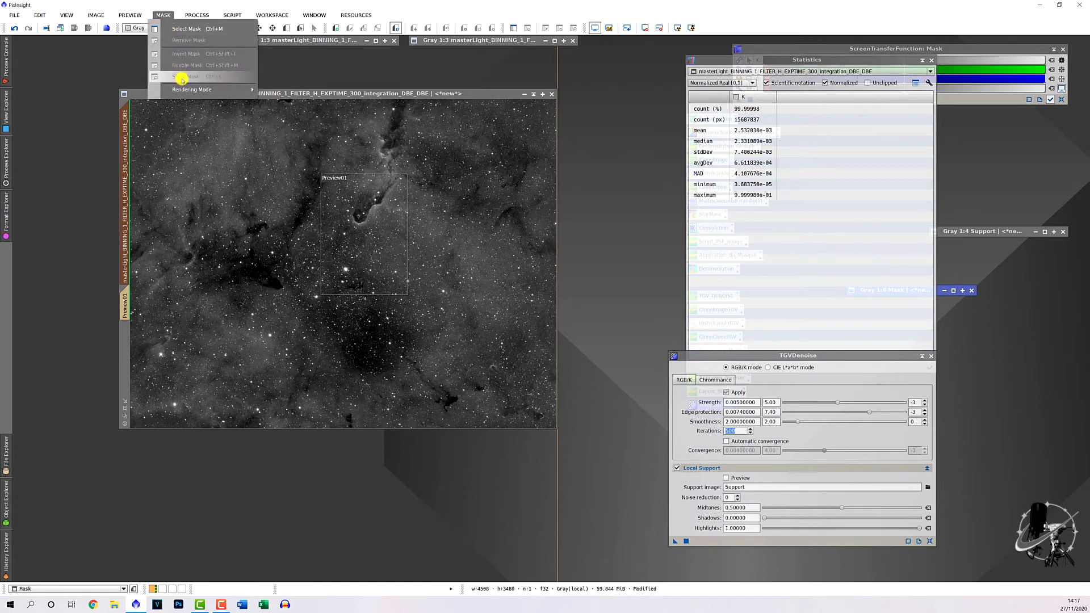
{"action": "left_click", "coordinate": [247, 151]}
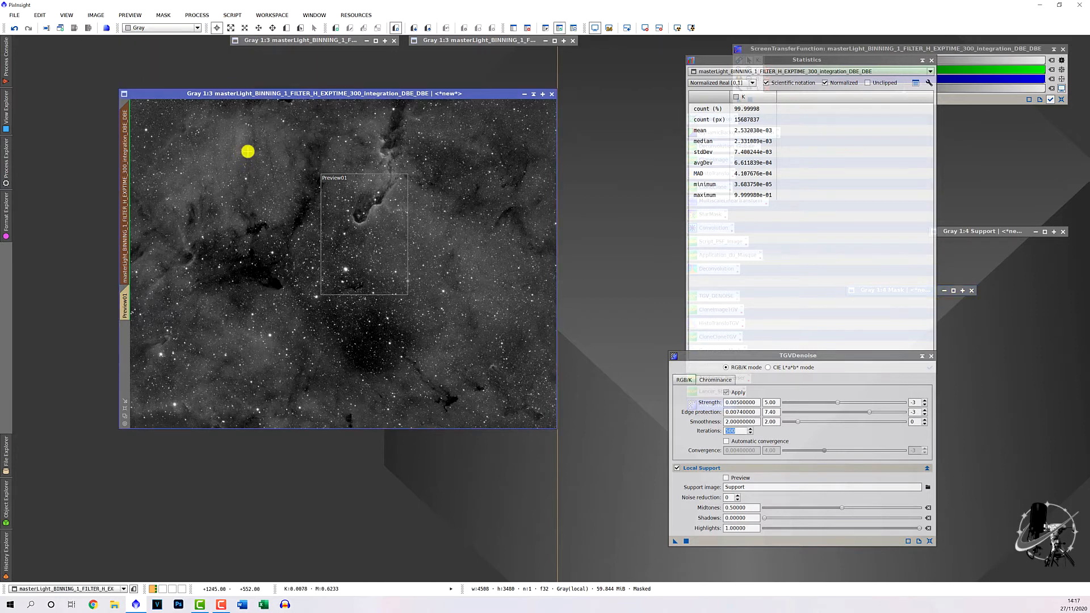
{"action": "key", "text": "ctrl+k"}
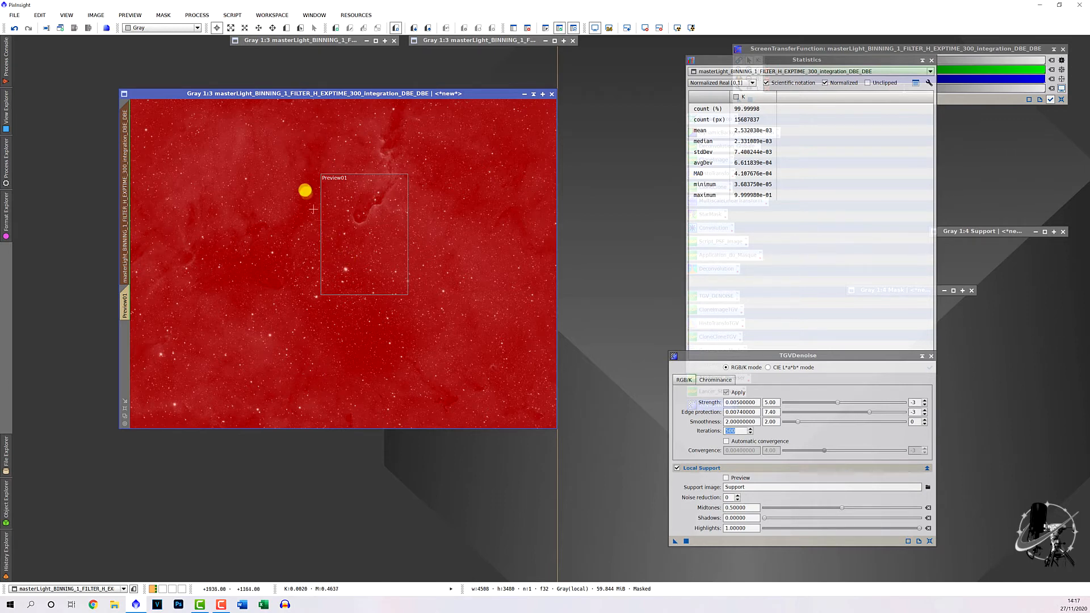
{"action": "left_click", "coordinate": [167, 16]}
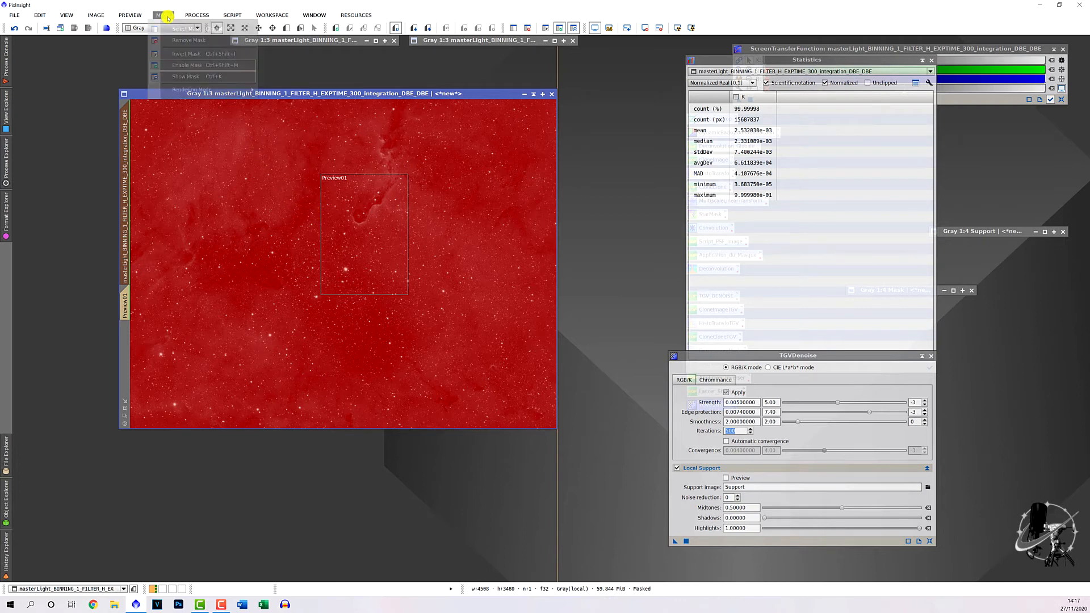
{"action": "left_click", "coordinate": [173, 54]}
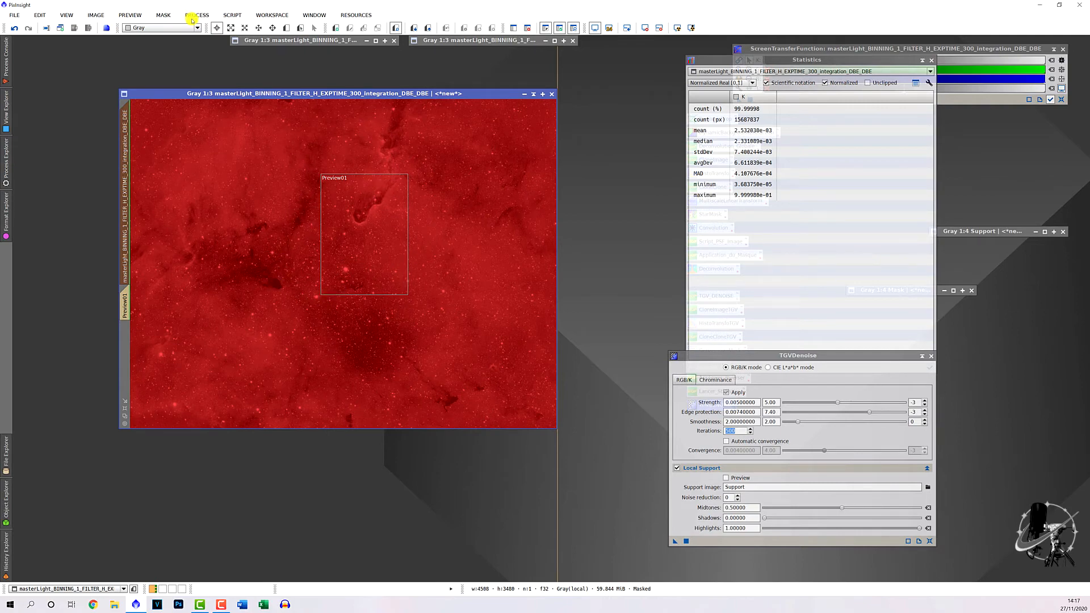
{"action": "left_click", "coordinate": [166, 16]}
{"action": "left_click", "coordinate": [194, 76]}
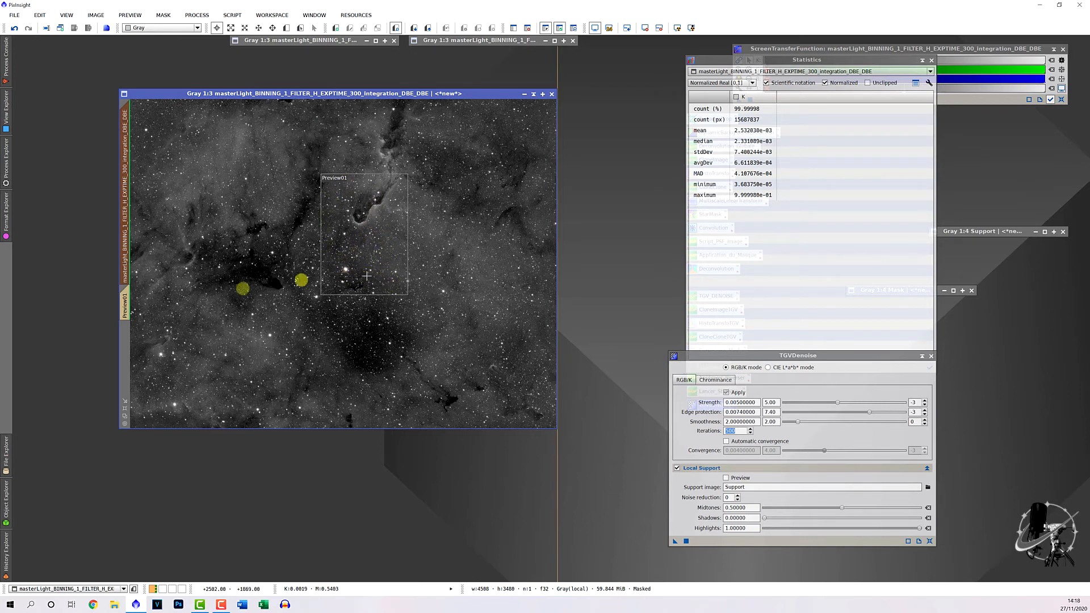
- Apply TGVDenoise to Preview01 of the H-filter master and inspect the dark pillar's noise at 4:1 zoom
{"action": "left_click", "coordinate": [126, 316]}
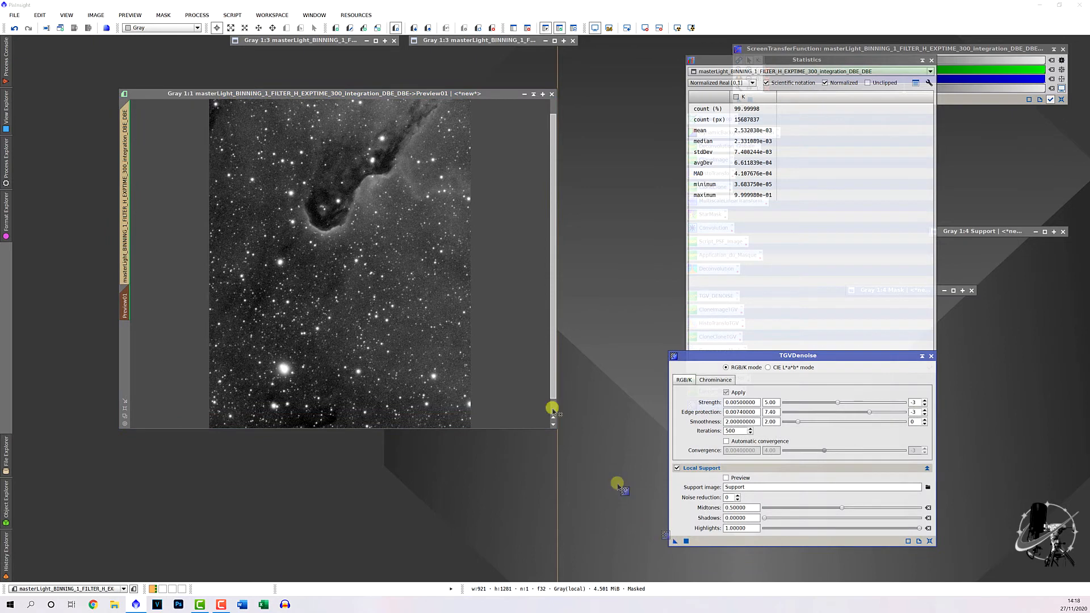
{"action": "left_click_drag", "start_coordinate": [675, 541], "coordinate": [354, 214]}
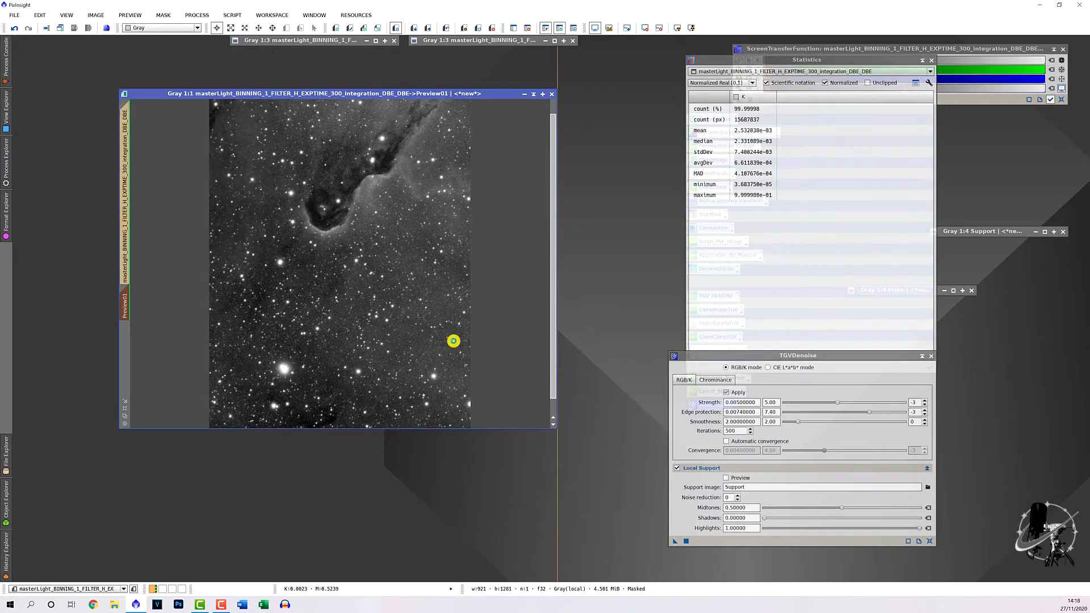
{"action": "scroll", "coordinate": [423, 282], "scroll_direction": "up", "scroll_amount": 5}
{"action": "scroll", "coordinate": [429, 283], "scroll_direction": "down", "scroll_amount": 1}
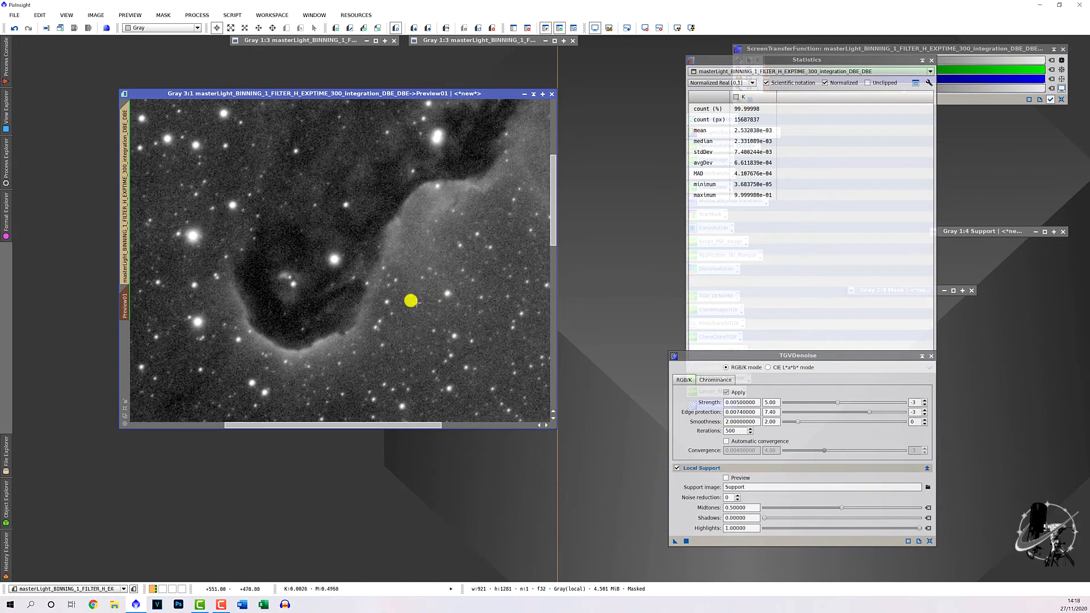
{"action": "scroll", "coordinate": [415, 306], "scroll_direction": "up", "scroll_amount": 1}
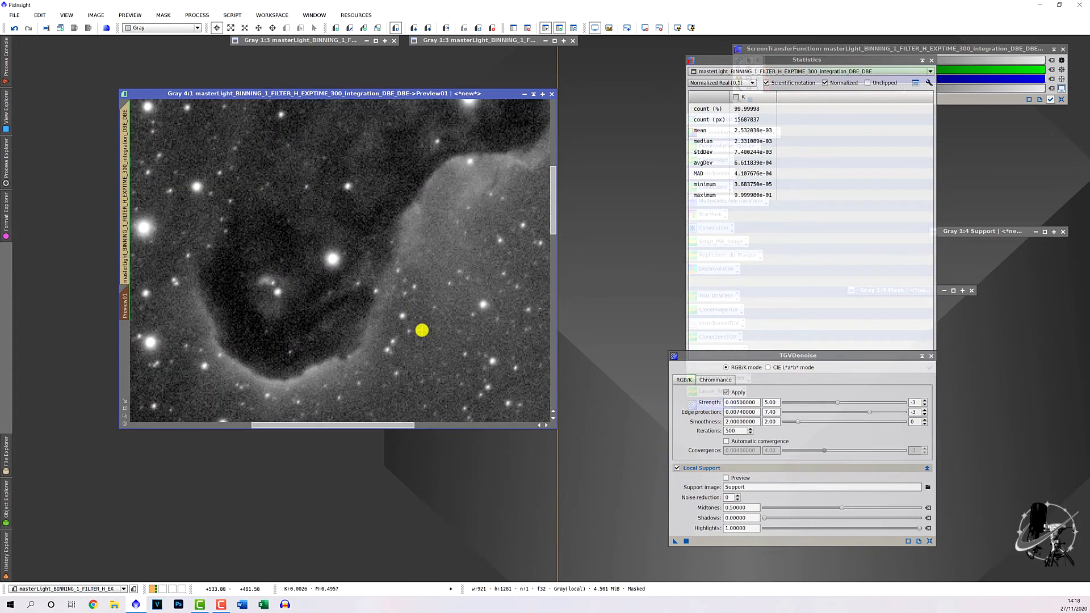
{"action": "scroll", "coordinate": [422, 330], "scroll_direction": "up", "scroll_amount": 1}
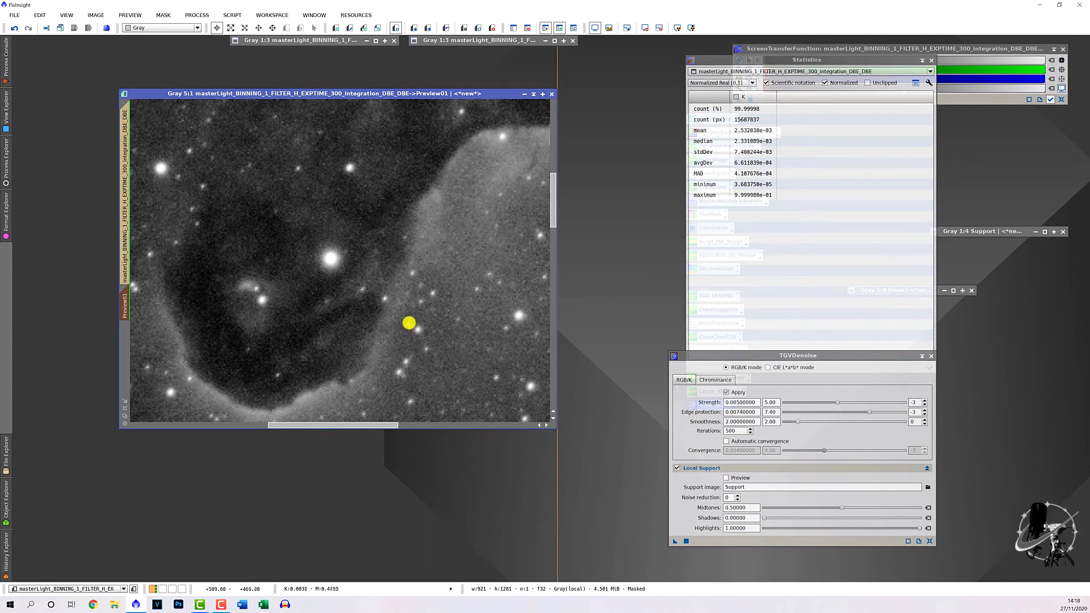
{"action": "scroll", "coordinate": [409, 323], "scroll_direction": "down", "scroll_amount": 2}
{"action": "scroll", "coordinate": [409, 322], "scroll_direction": "up", "scroll_amount": 1}
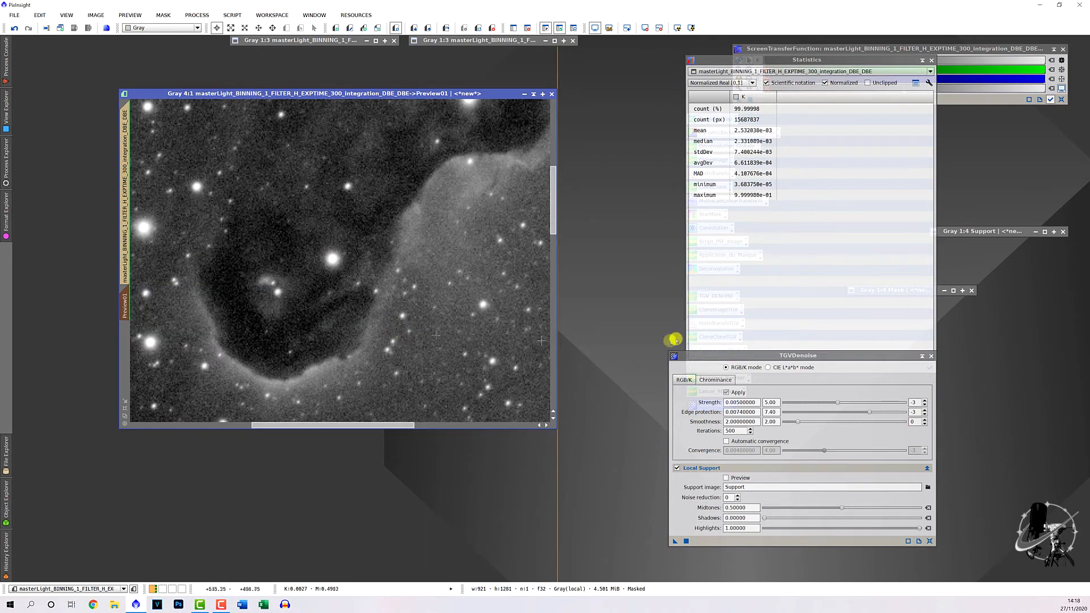
- Try TGVDenoise with a strength of 0.05 on Preview01 and inspect the smoothing around the dark pillar and star field
{"action": "left_click", "coordinate": [926, 400]}
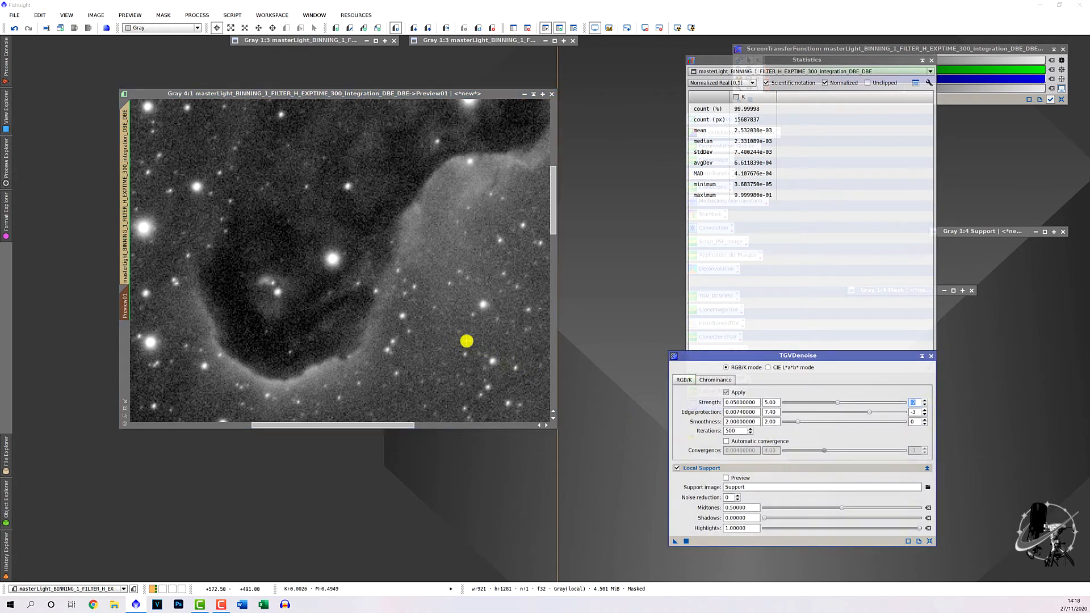
{"action": "left_click_drag", "start_coordinate": [675, 541], "coordinate": [436, 330]}
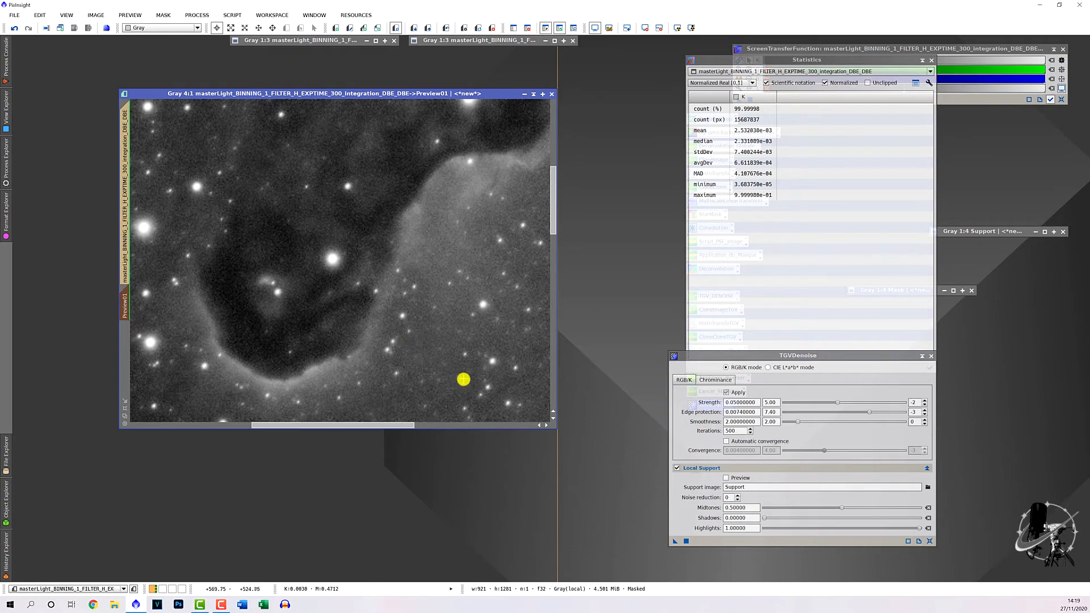
{"action": "scroll", "coordinate": [464, 372], "scroll_direction": "down", "scroll_amount": 2}
{"action": "scroll", "coordinate": [463, 369], "scroll_direction": "down", "scroll_amount": 1}
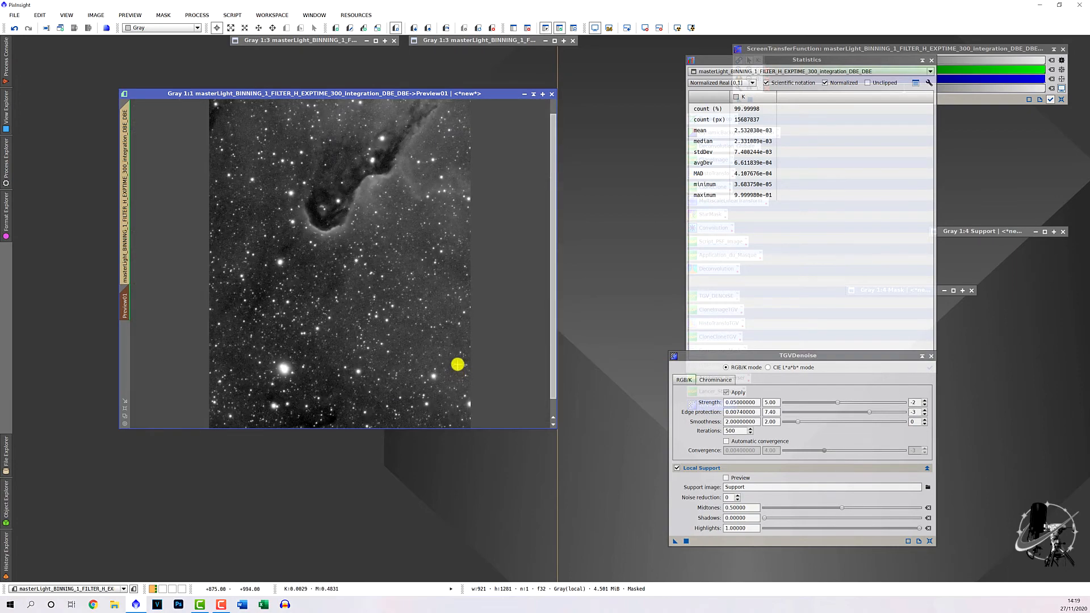
{"action": "scroll", "coordinate": [453, 363], "scroll_direction": "up", "scroll_amount": 1}
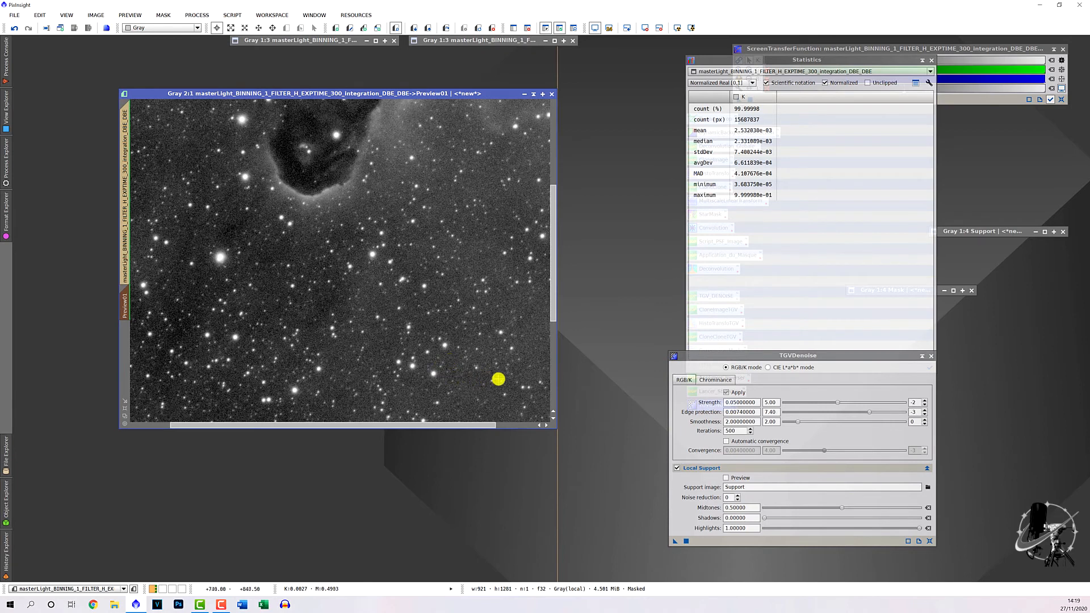
- Set the TGVDenoise strength to 0.0025 (2.50 with exponent -3) and apply the process to Preview01
{"action": "left_click", "coordinate": [926, 400]}
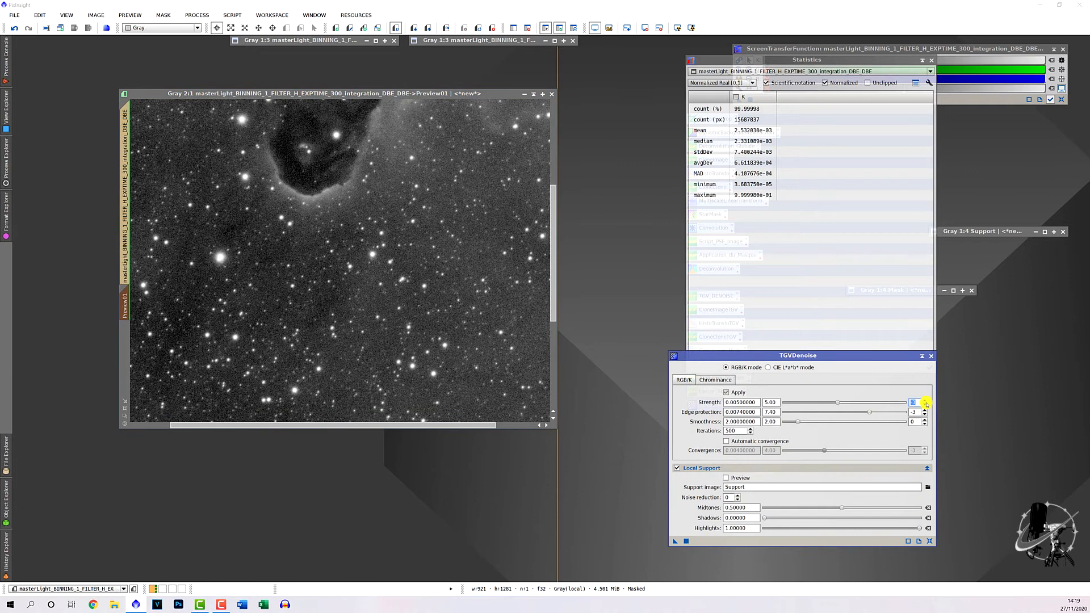
{"action": "left_click_drag", "start_coordinate": [838, 403], "coordinate": [814, 405]}
{"action": "left_click_drag", "start_coordinate": [778, 403], "coordinate": [750, 403]}
{"action": "left_click_drag", "start_coordinate": [675, 541], "coordinate": [370, 307]}
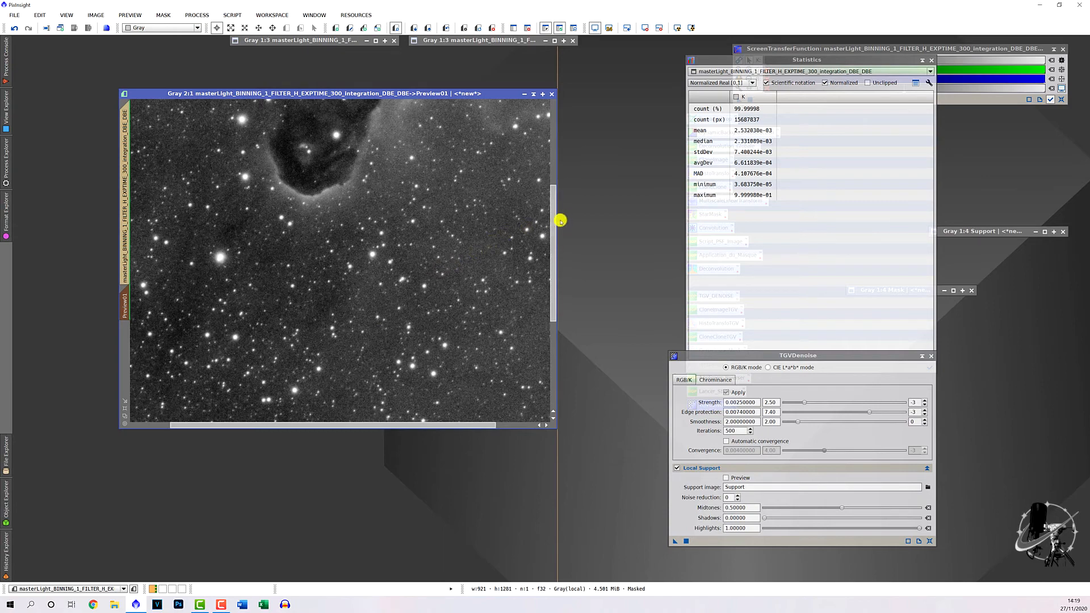
- Examine the remaining noise in and around the dark pillar on Preview01 at up to 6:1 zoom, and check the full image view
{"action": "left_click_drag", "start_coordinate": [553, 219], "coordinate": [556, 185]}
{"action": "scroll", "coordinate": [431, 238], "scroll_direction": "up", "scroll_amount": 2}
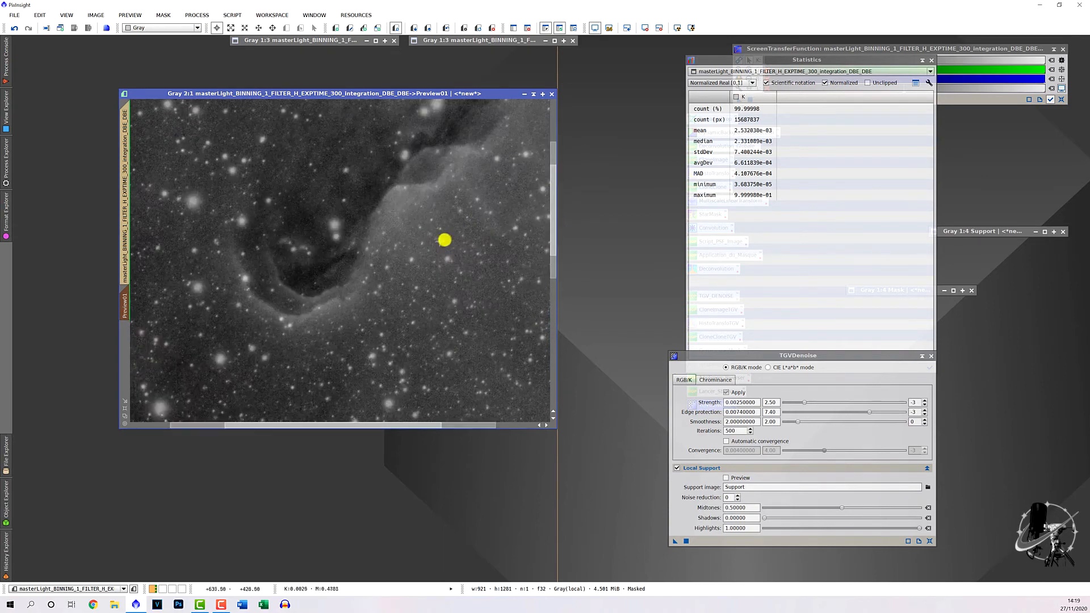
{"action": "scroll", "coordinate": [447, 234], "scroll_direction": "up", "scroll_amount": 1}
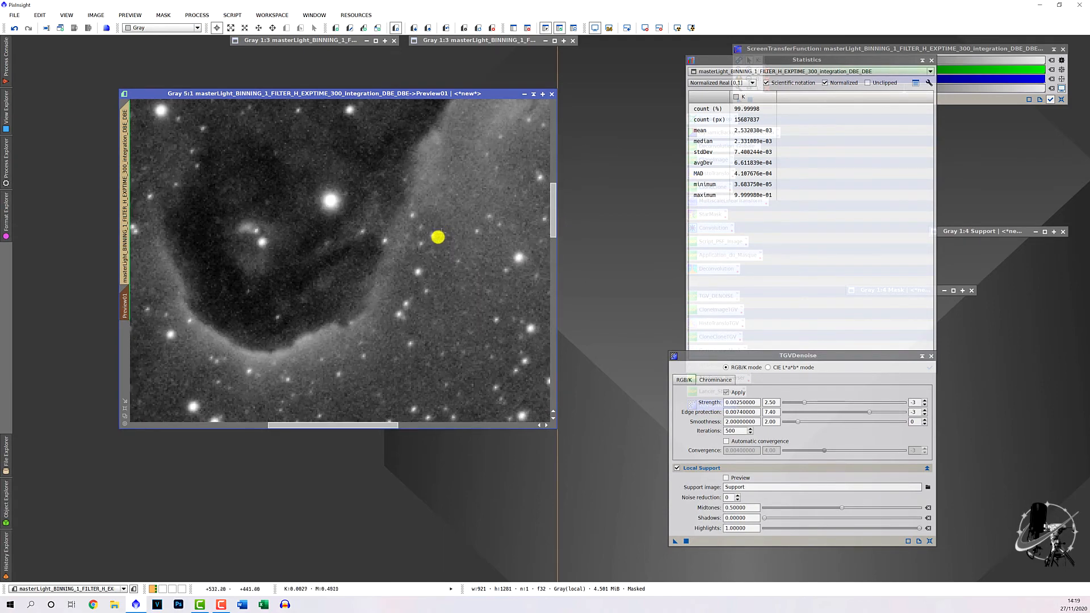
{"action": "scroll", "coordinate": [418, 280], "scroll_direction": "up", "scroll_amount": 1}
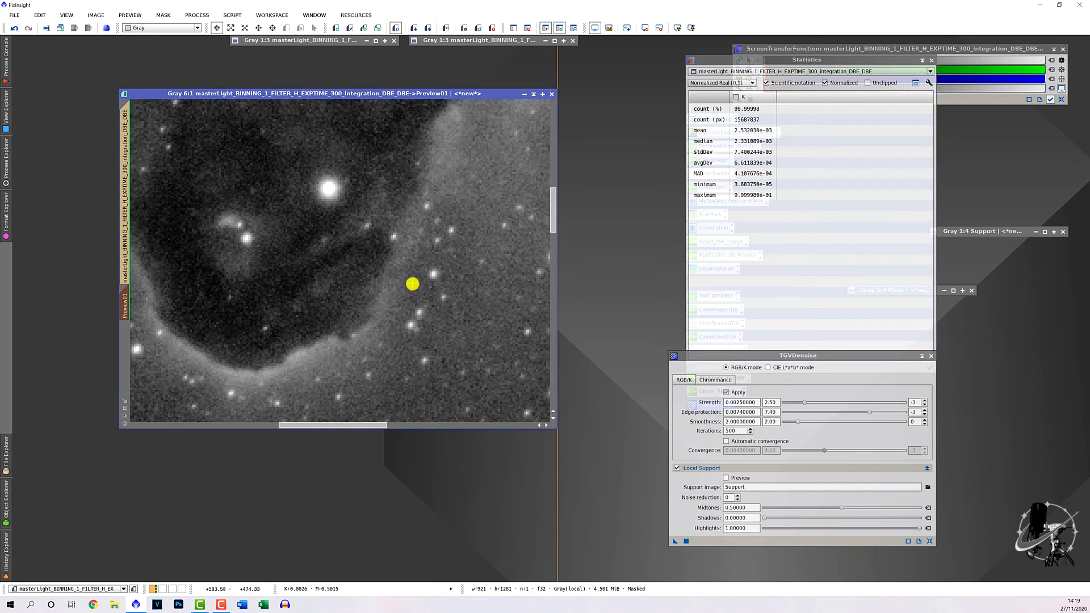
{"action": "scroll", "coordinate": [411, 284], "scroll_direction": "down", "scroll_amount": 1}
{"action": "scroll", "coordinate": [408, 294], "scroll_direction": "down", "scroll_amount": 2}
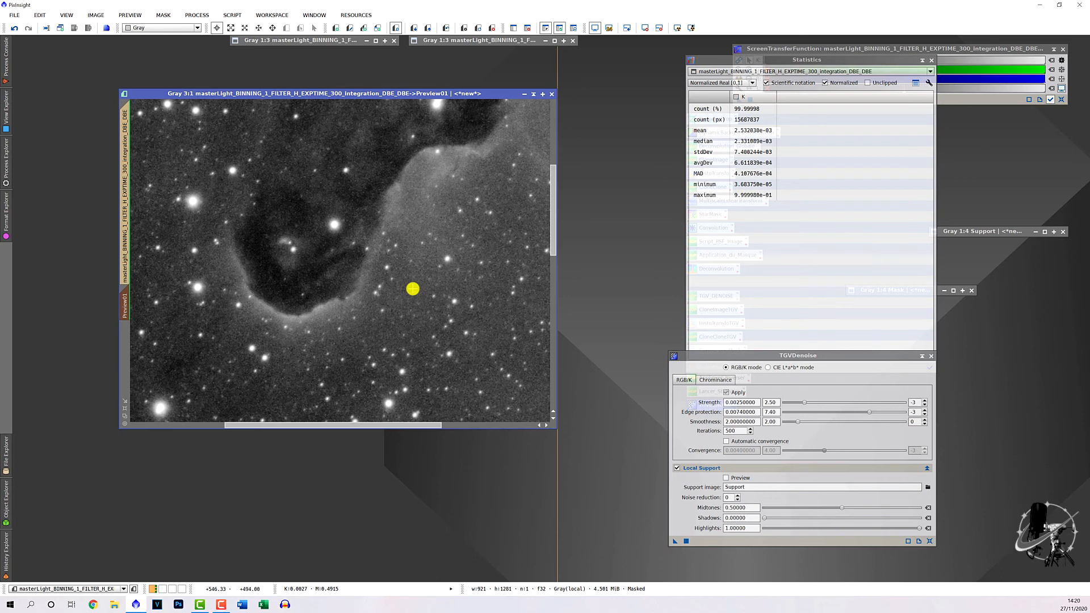
{"action": "scroll", "coordinate": [400, 235], "scroll_direction": "down", "scroll_amount": 1}
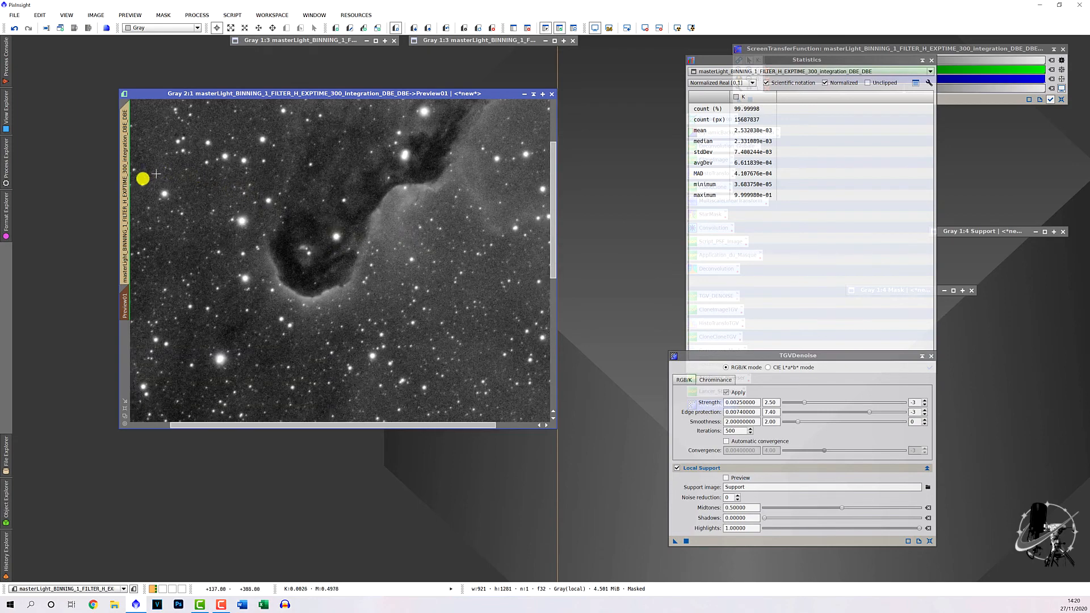
{"action": "left_click", "coordinate": [125, 185]}
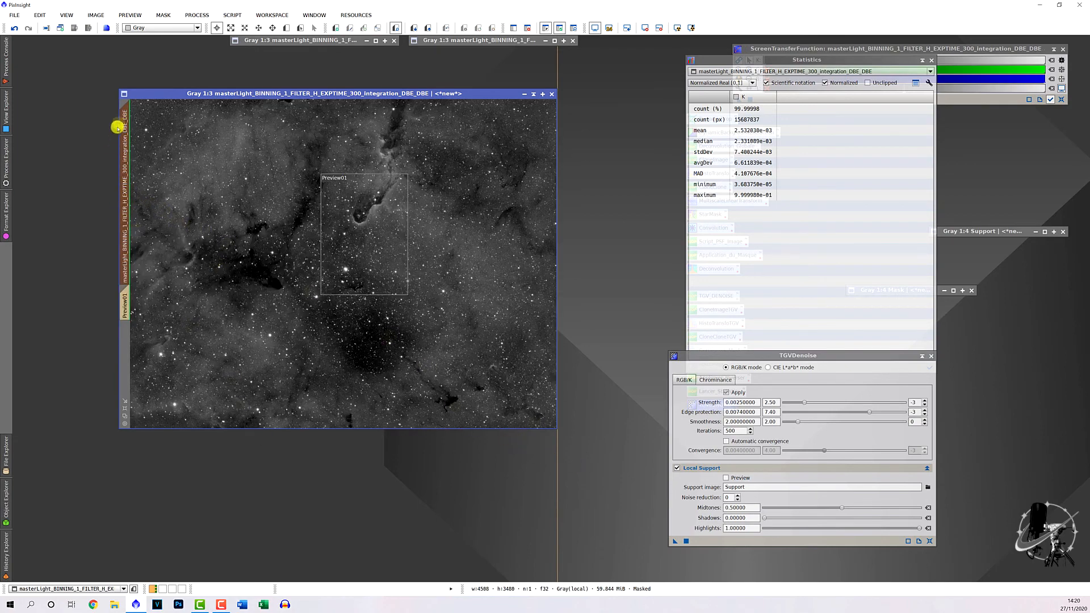
{"action": "left_click", "coordinate": [124, 307]}
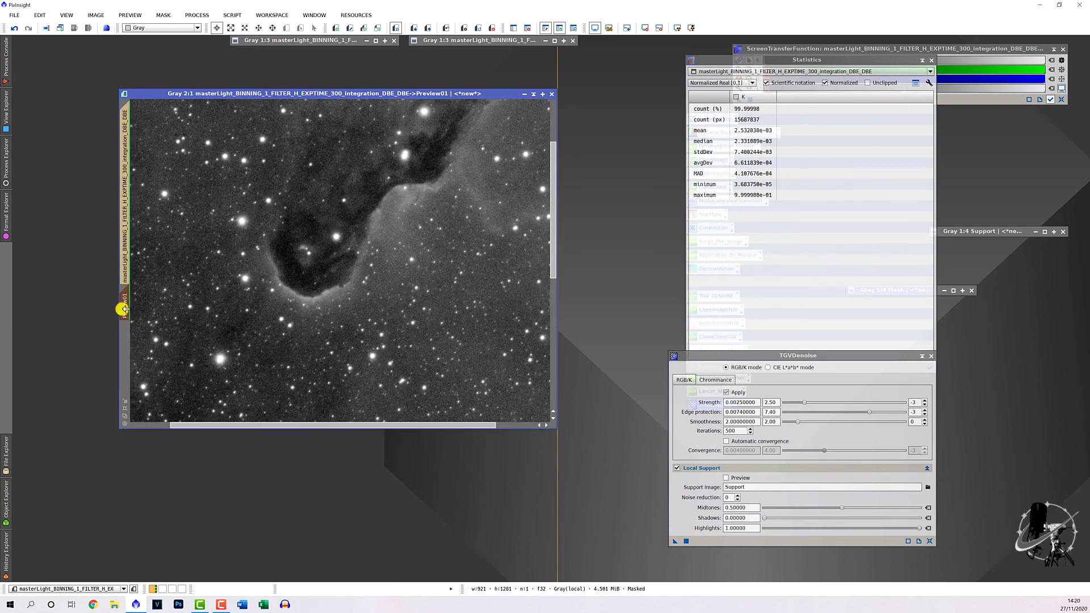
- Apply TGVDenoise to the full H-filter master image, then close the Statistics and TGVDenoise windows
{"action": "left_click", "coordinate": [131, 258]}
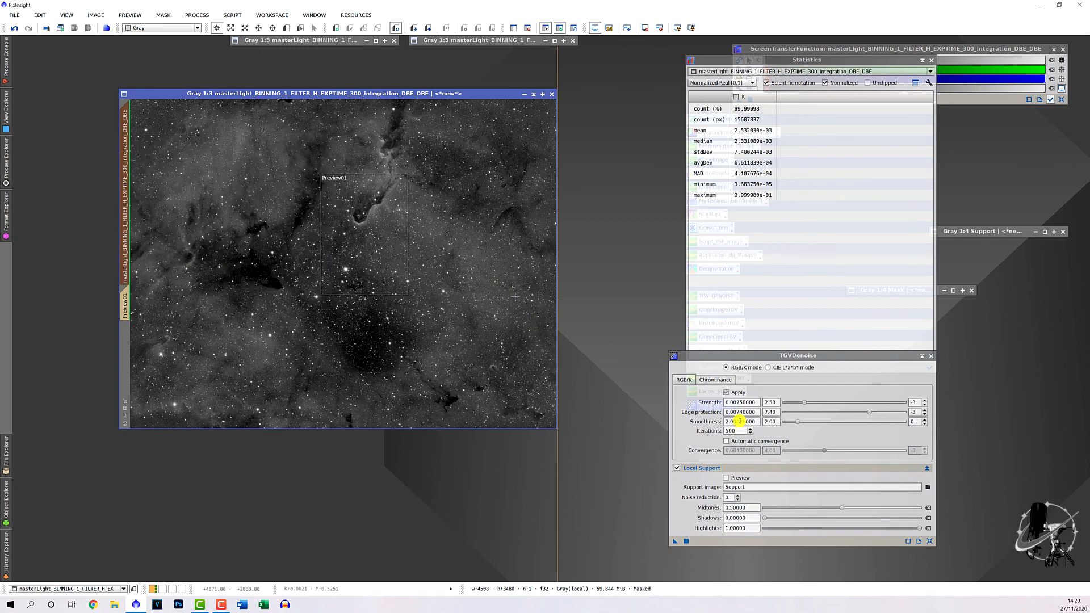
{"action": "left_click_drag", "start_coordinate": [675, 541], "coordinate": [475, 348]}
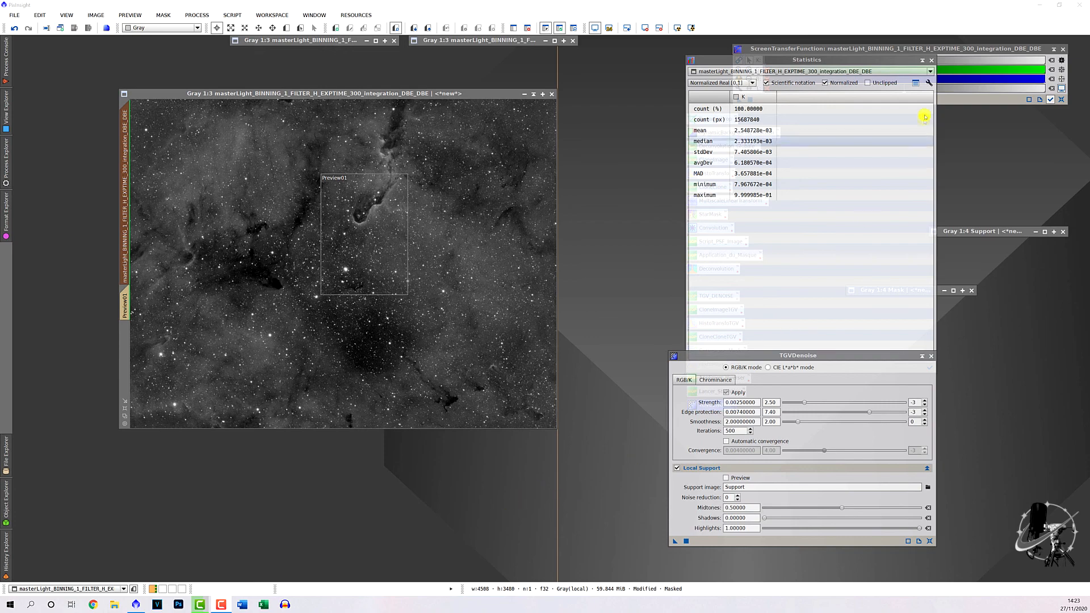
{"action": "left_click", "coordinate": [931, 59]}
{"action": "left_click", "coordinate": [924, 356]}
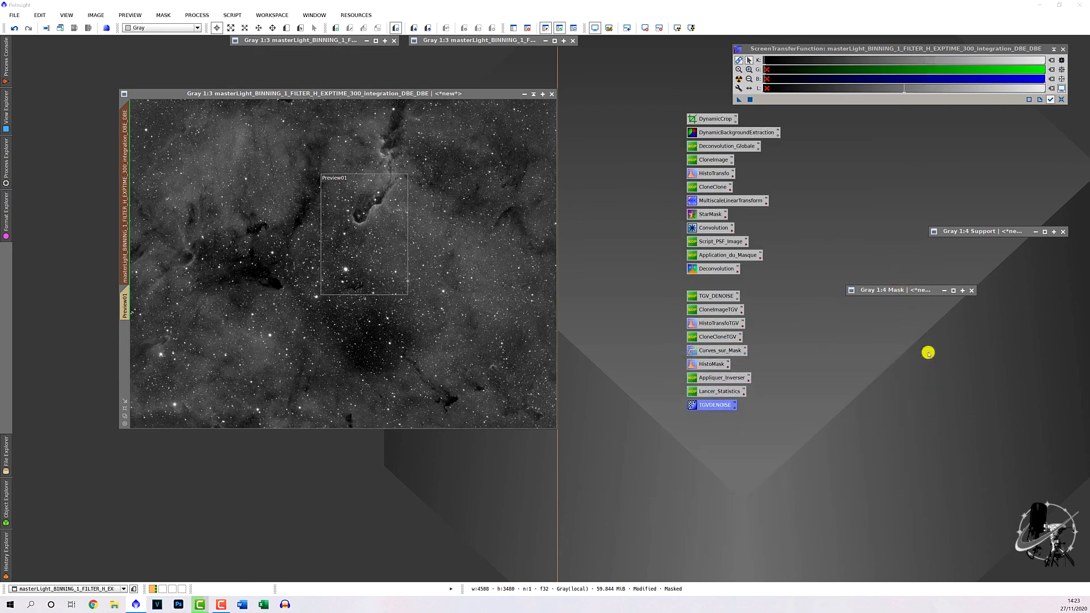